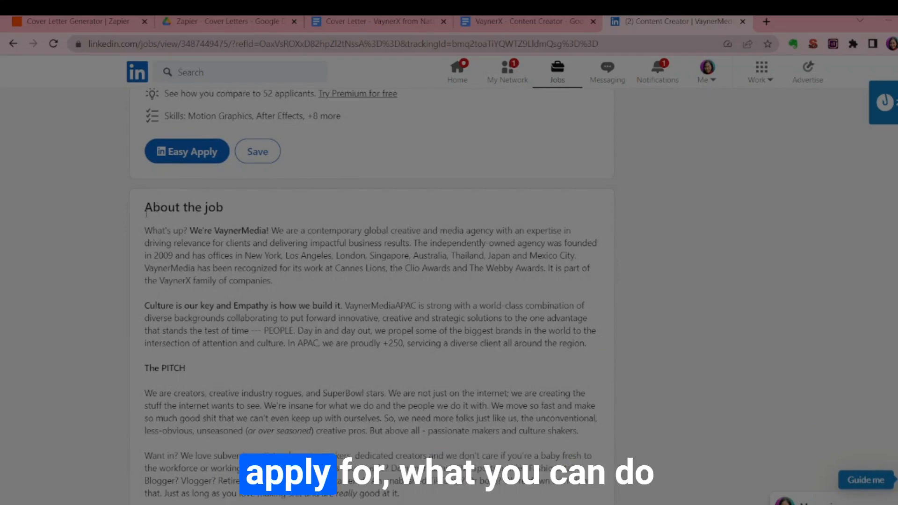
Select the entire job description under About the job on LinkedIn and switch to the "VaynerX - Content Creator" Google Doc.
{"action": "scroll", "coordinate": [496, 295], "scroll_direction": "down", "scroll_amount": 1}
{"action": "scroll", "coordinate": [488, 289], "scroll_direction": "up", "scroll_amount": 1}
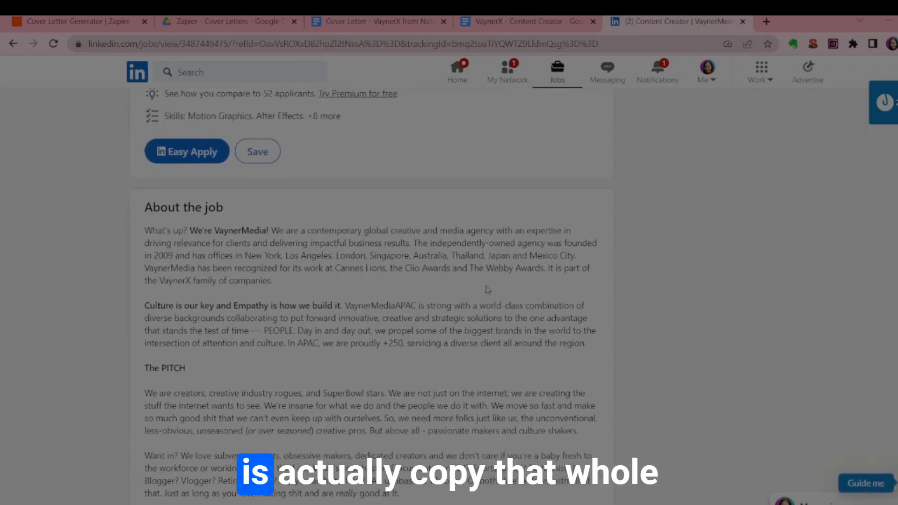
{"action": "left_click_drag", "start_coordinate": [142, 211], "coordinate": [433, 364]}
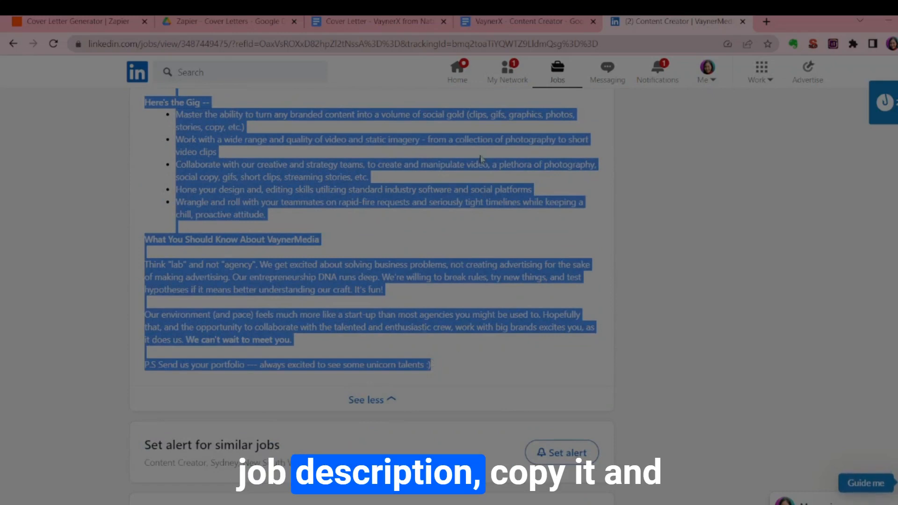
{"action": "left_click", "coordinate": [525, 19]}
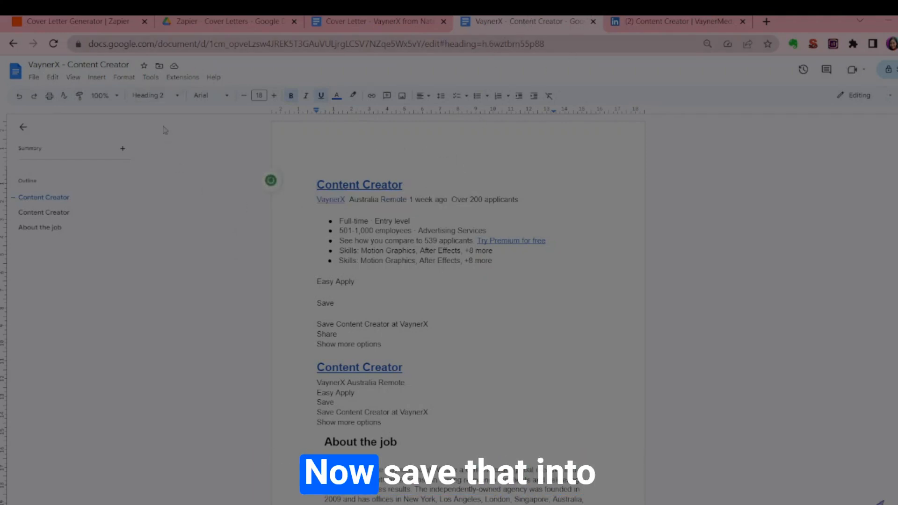
Open the Linkedin folder in Google Drive to locate the Job Ads folder, and return to the job description document.
{"action": "left_click", "coordinate": [239, 32]}
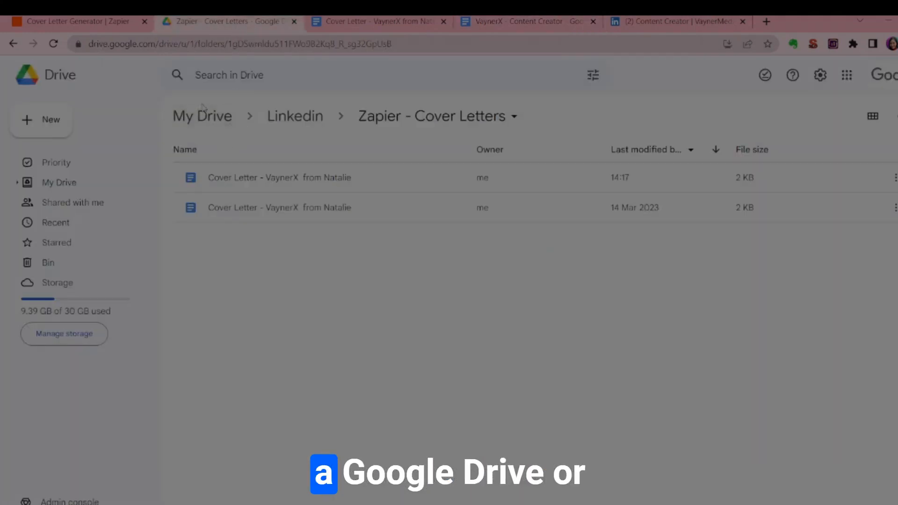
{"action": "left_click", "coordinate": [295, 116]}
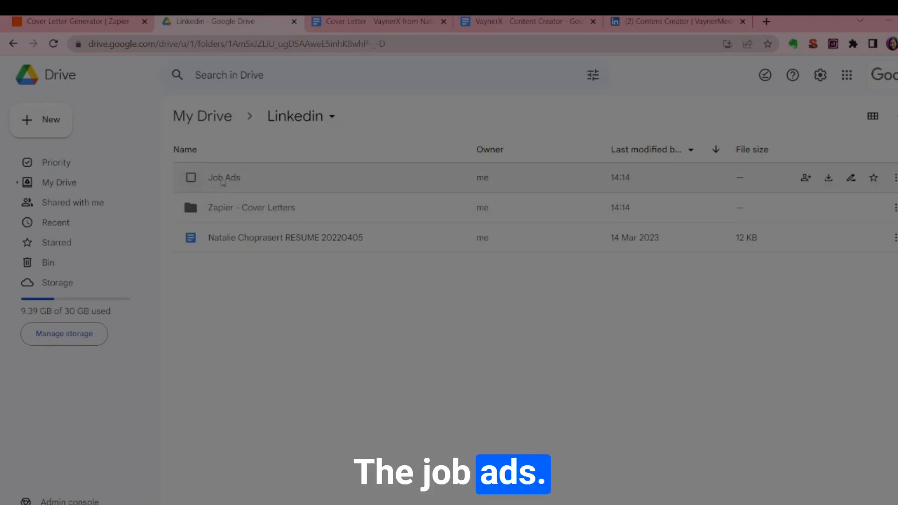
{"action": "left_click", "coordinate": [522, 21]}
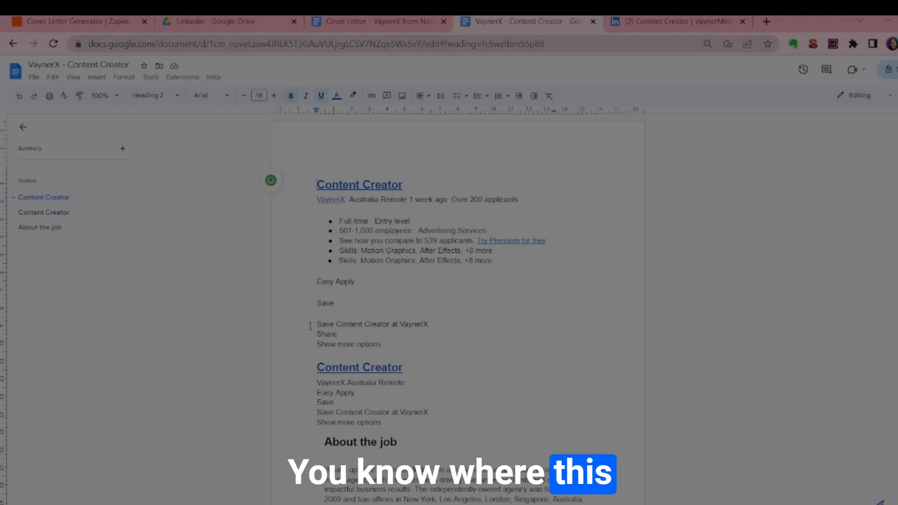
Switch to Zapier and open the Cover Letter Generator zap for editing.
{"action": "left_click", "coordinate": [248, 18]}
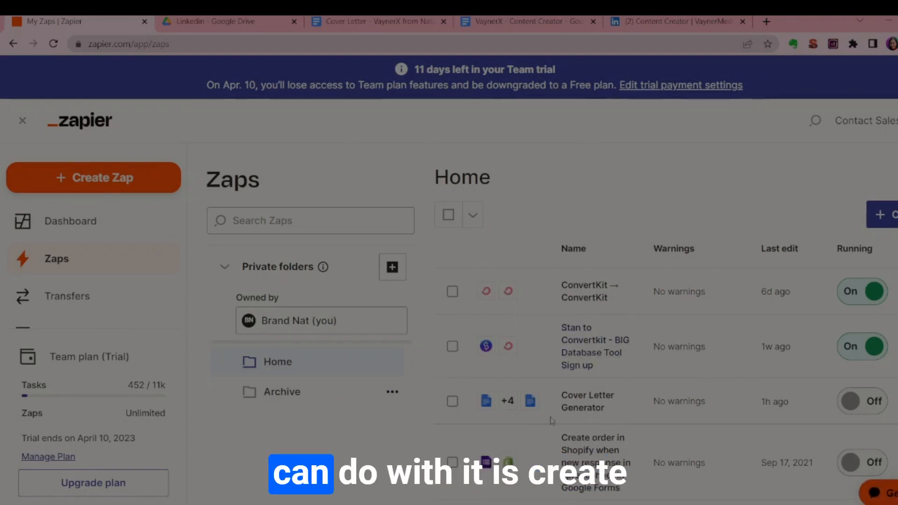
{"action": "scroll", "coordinate": [599, 314], "scroll_direction": "down", "scroll_amount": 4}
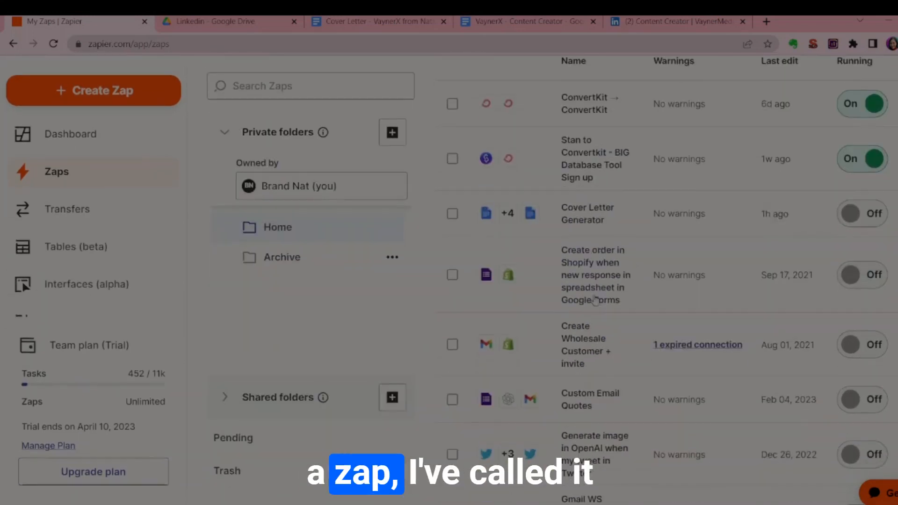
{"action": "left_click", "coordinate": [589, 227]}
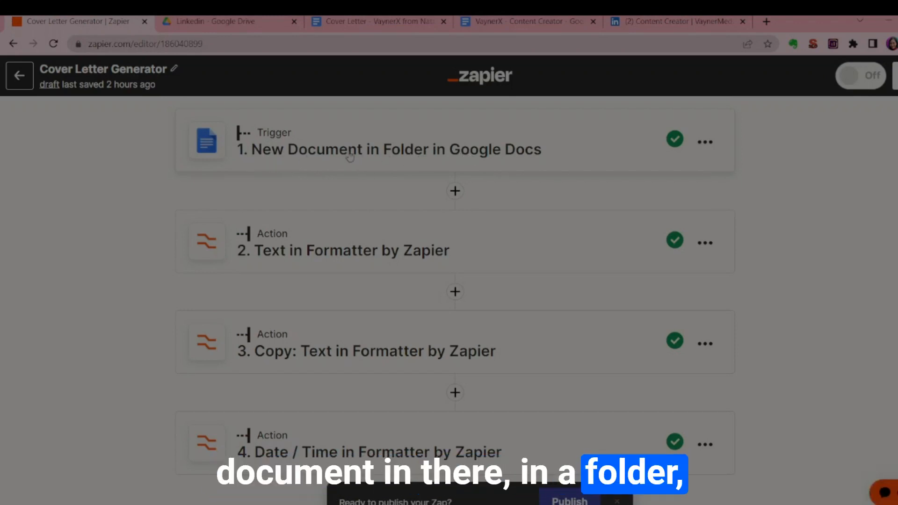
Review the zap's sequence from the Google Docs trigger to the document creation action, referring to the Linkedin folder in Google Drive.
{"action": "left_click", "coordinate": [233, 20]}
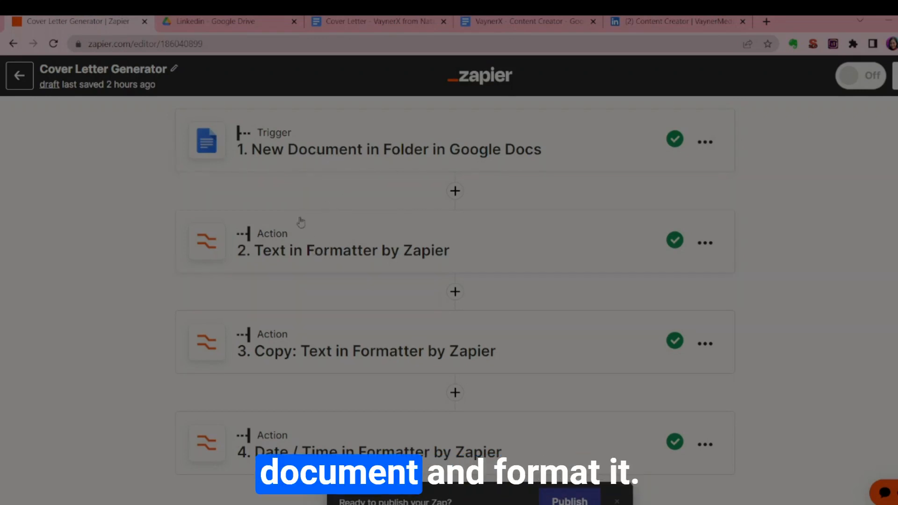
{"action": "scroll", "coordinate": [333, 311], "scroll_direction": "down", "scroll_amount": 3}
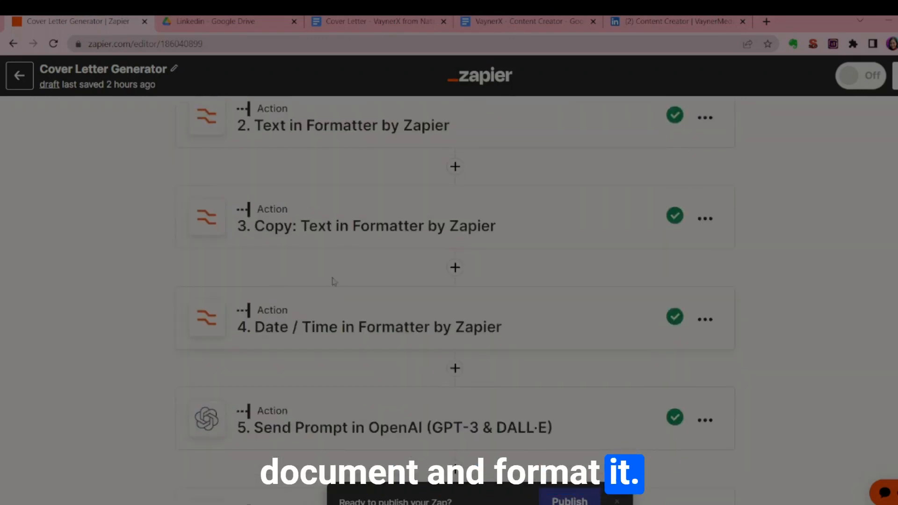
{"action": "scroll", "coordinate": [342, 300], "scroll_direction": "down", "scroll_amount": 2}
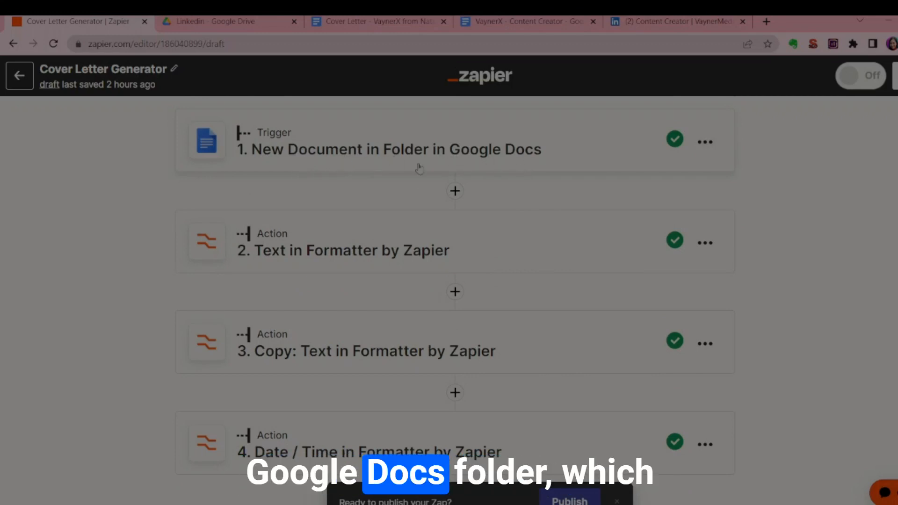
{"action": "left_click", "coordinate": [239, 22]}
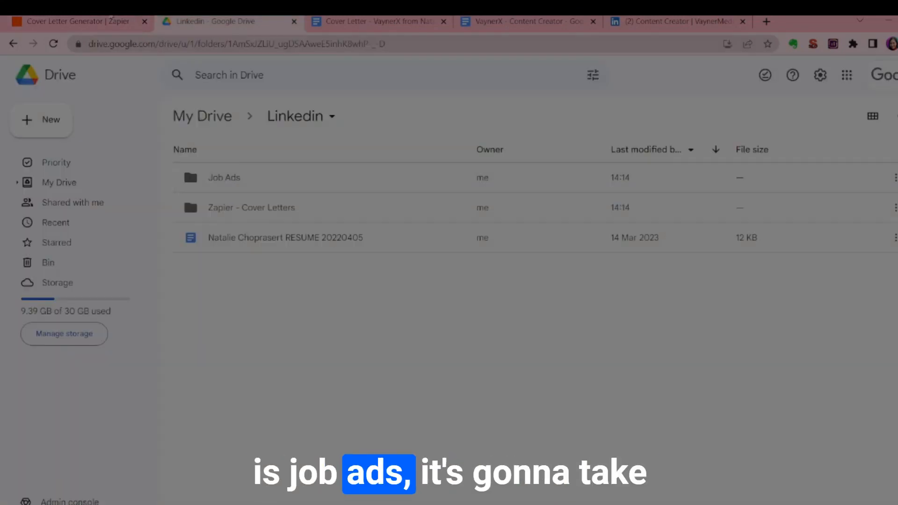
{"action": "left_click", "coordinate": [115, 20]}
{"action": "scroll", "coordinate": [323, 220], "scroll_direction": "down", "scroll_amount": 5}
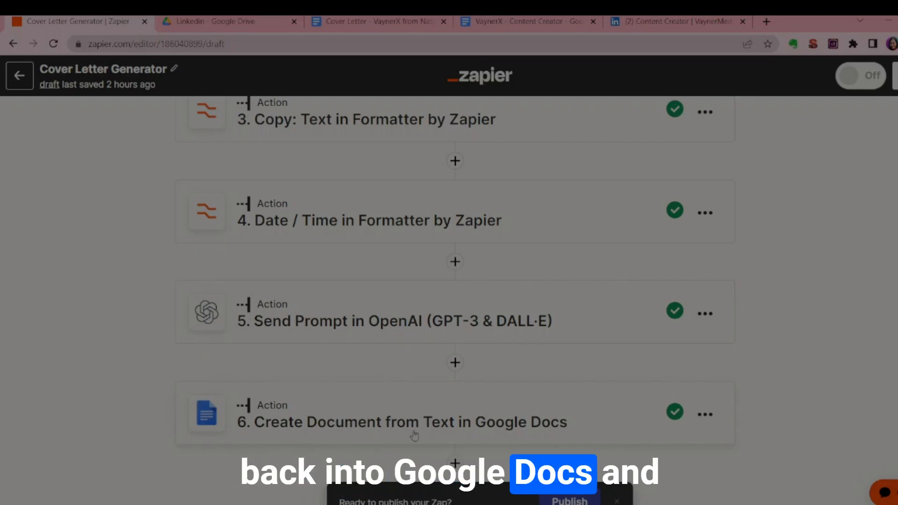
{"action": "left_click", "coordinate": [225, 22]}
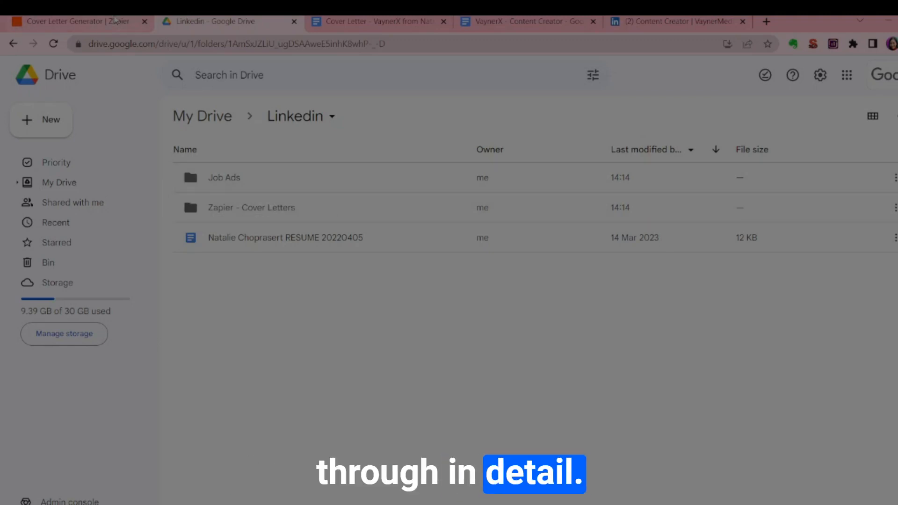
{"action": "left_click", "coordinate": [115, 18]}
{"action": "scroll", "coordinate": [265, 159], "scroll_direction": "up", "scroll_amount": 5}
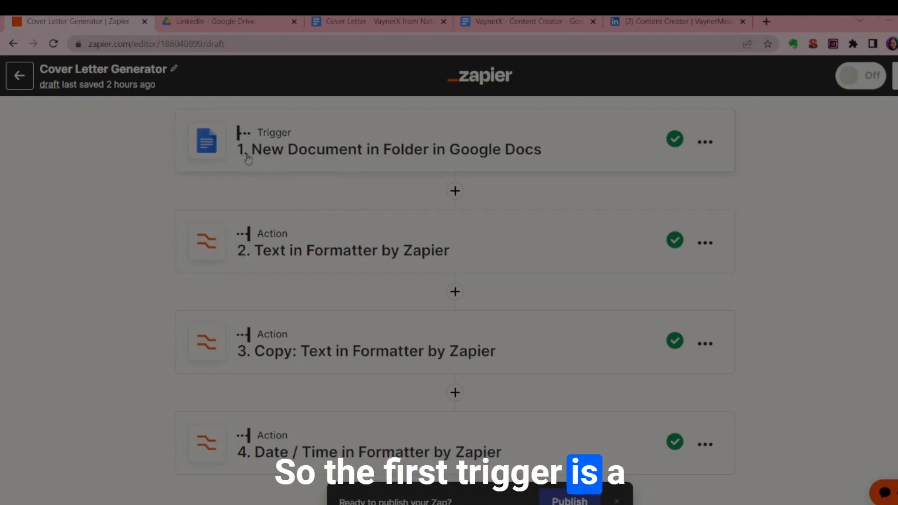
Set the zap's trigger app to Google Docs with the event New Document in Folder and continue to the account settings.
{"action": "left_click", "coordinate": [295, 153]}
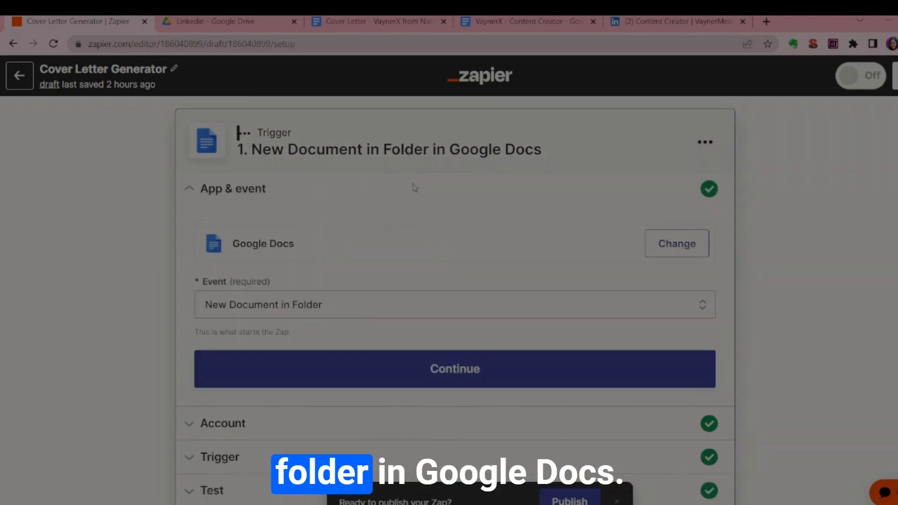
{"action": "left_click", "coordinate": [667, 249]}
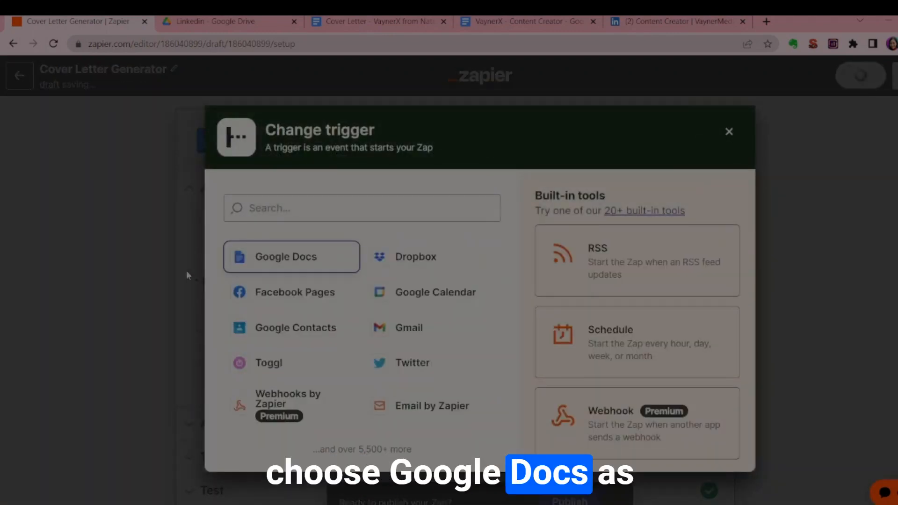
{"action": "left_click", "coordinate": [256, 260]}
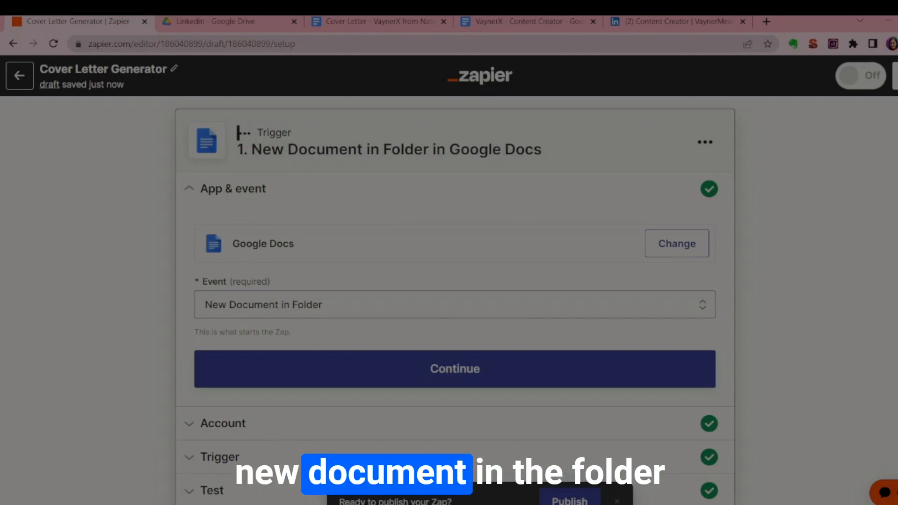
{"action": "left_click", "coordinate": [324, 307]}
{"action": "scroll", "coordinate": [357, 280], "scroll_direction": "down", "scroll_amount": 4}
{"action": "left_click", "coordinate": [273, 257]}
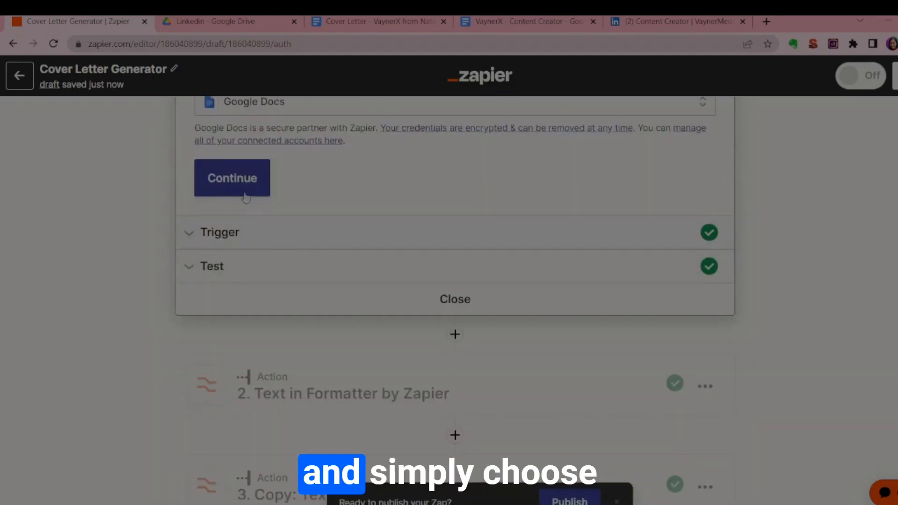
Accept the connected Google Docs account for the trigger and check its Job Ads folder setting against Google Drive.
{"action": "scroll", "coordinate": [258, 208], "scroll_direction": "up", "scroll_amount": 2}
{"action": "scroll", "coordinate": [274, 222], "scroll_direction": "up", "scroll_amount": 1}
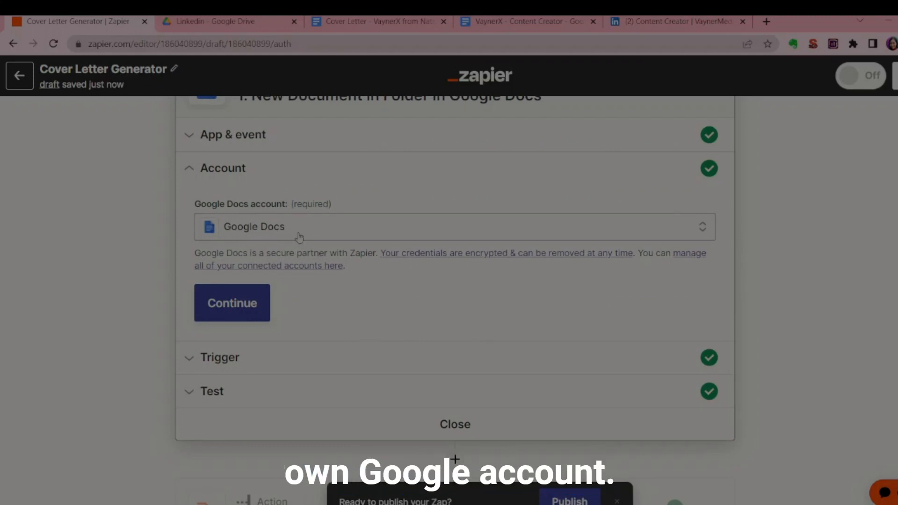
{"action": "left_click", "coordinate": [256, 303]}
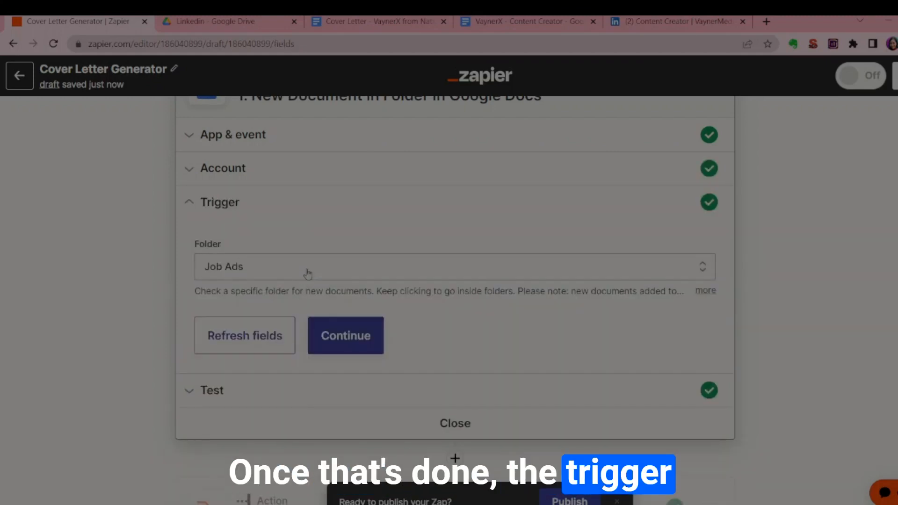
{"action": "scroll", "coordinate": [211, 276], "scroll_direction": "up", "scroll_amount": 1}
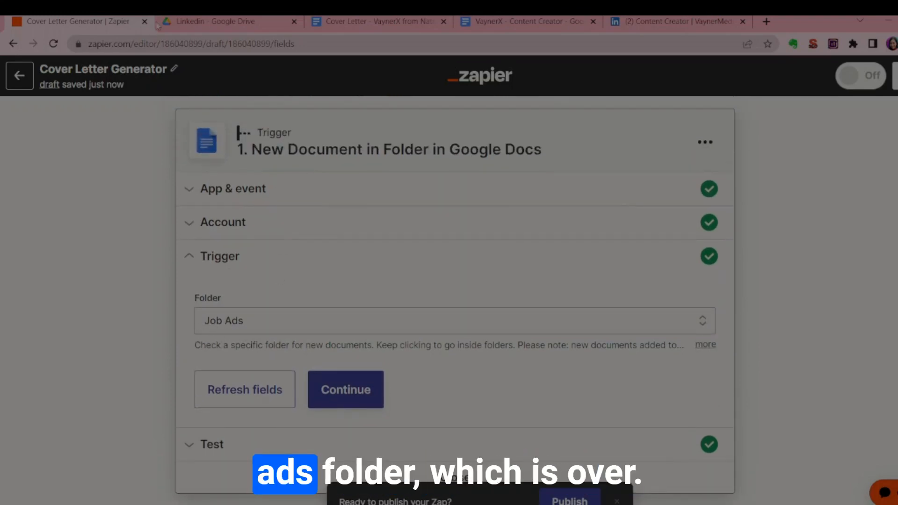
{"action": "left_click", "coordinate": [181, 23]}
{"action": "left_click", "coordinate": [89, 20]}
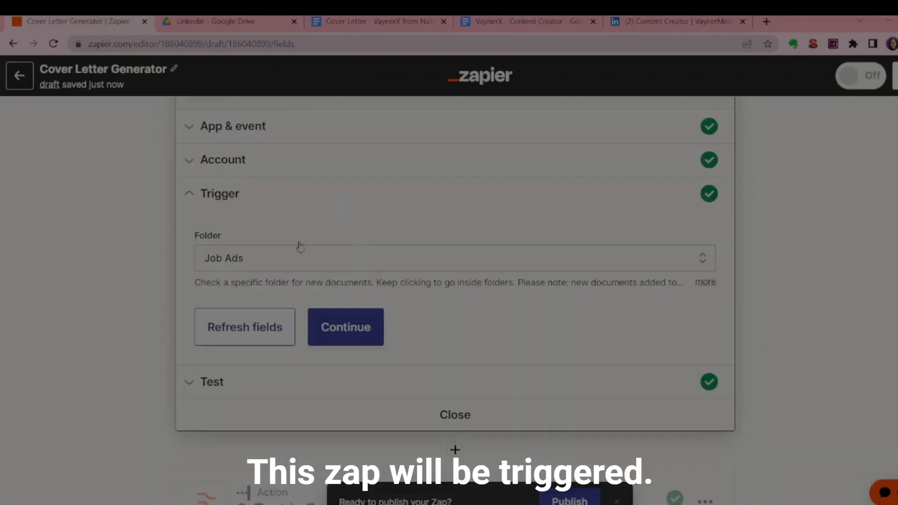
Examine the trigger's test data for the document found in the folder and close the trigger settings.
{"action": "left_click", "coordinate": [264, 381]}
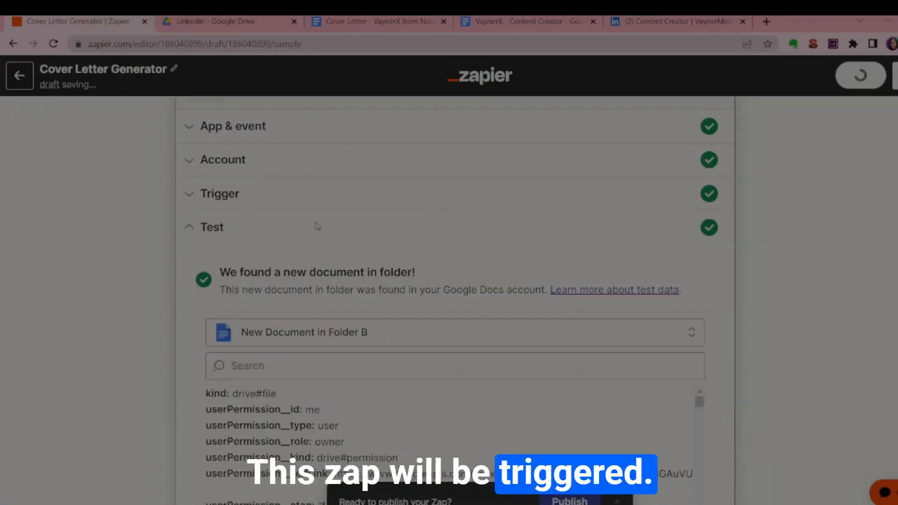
{"action": "scroll", "coordinate": [300, 220], "scroll_direction": "down", "scroll_amount": 1}
{"action": "left_click_drag", "start_coordinate": [220, 209], "coordinate": [415, 211]}
{"action": "left_click", "coordinate": [417, 239]}
{"action": "scroll", "coordinate": [417, 238], "scroll_direction": "down", "scroll_amount": 10}
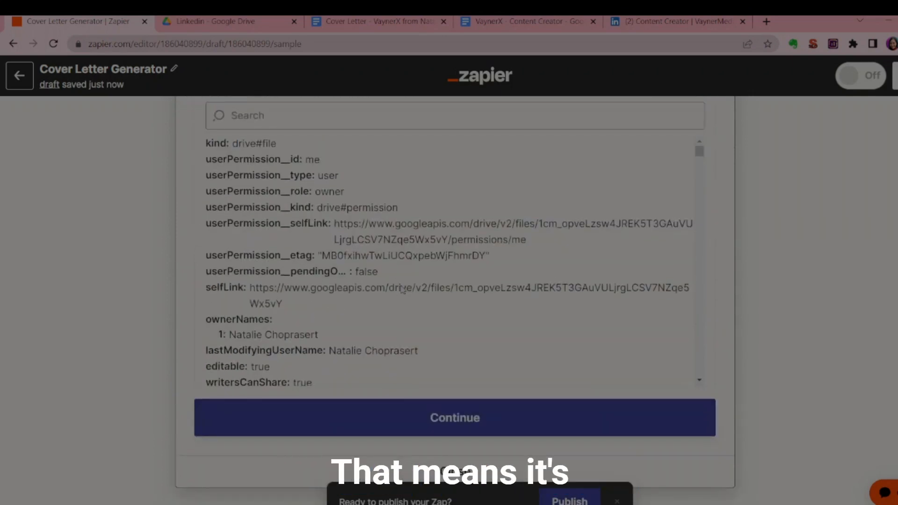
{"action": "left_click", "coordinate": [420, 477]}
{"action": "scroll", "coordinate": [401, 270], "scroll_direction": "up", "scroll_amount": 1}
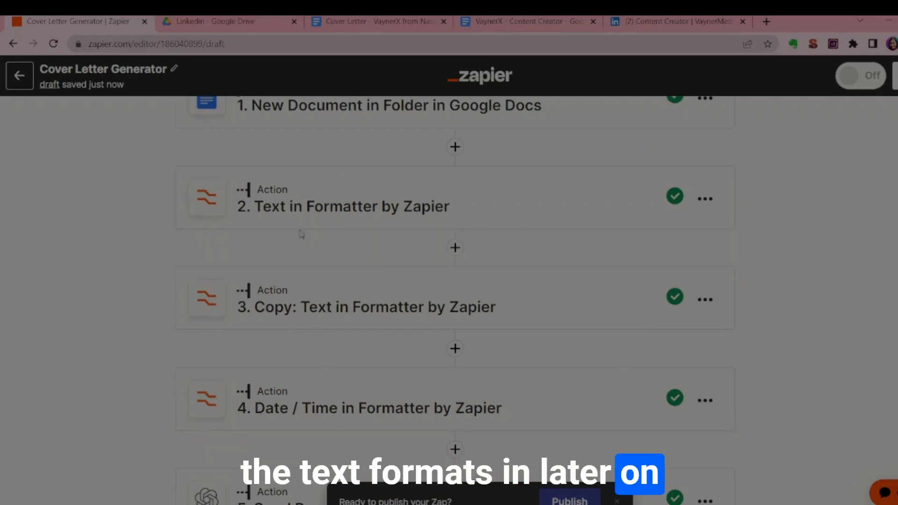
Open the OpenAI (GPT-3 & DALL·E) action in step 5 and choose Send Prompt as its event.
{"action": "scroll", "coordinate": [255, 502], "scroll_direction": "down", "scroll_amount": 2}
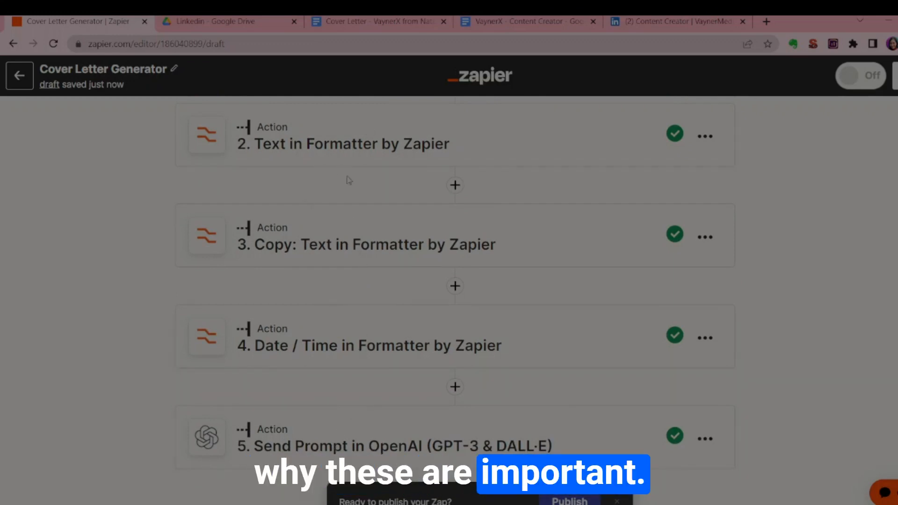
{"action": "scroll", "coordinate": [294, 276], "scroll_direction": "down", "scroll_amount": 3}
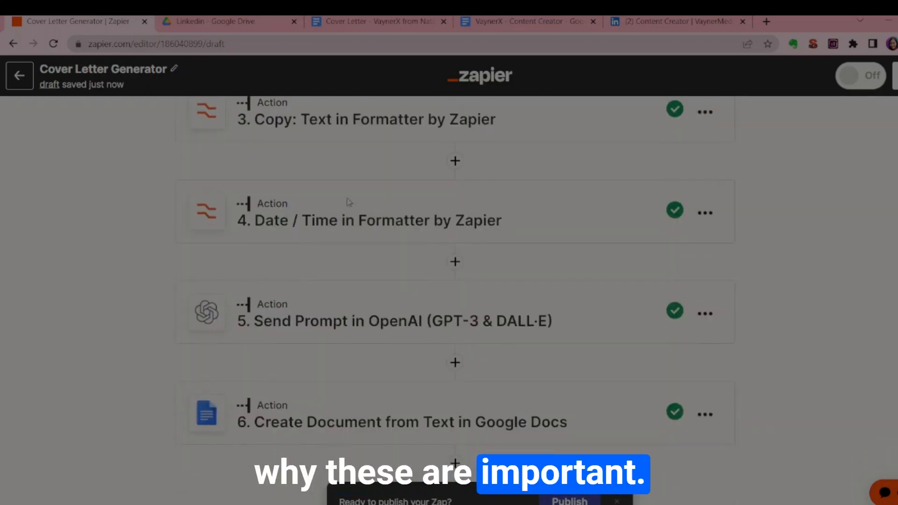
{"action": "left_click", "coordinate": [300, 332]}
{"action": "scroll", "coordinate": [326, 288], "scroll_direction": "down", "scroll_amount": 3}
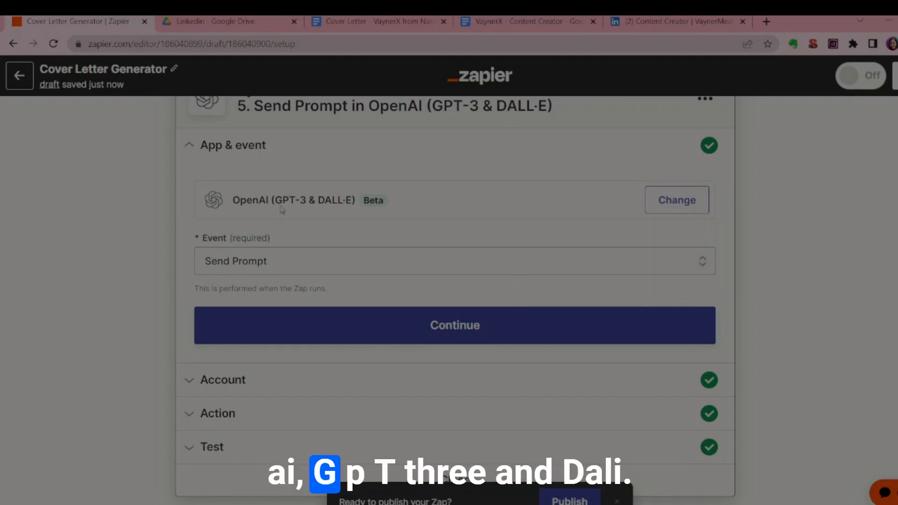
{"action": "left_click", "coordinate": [200, 256]}
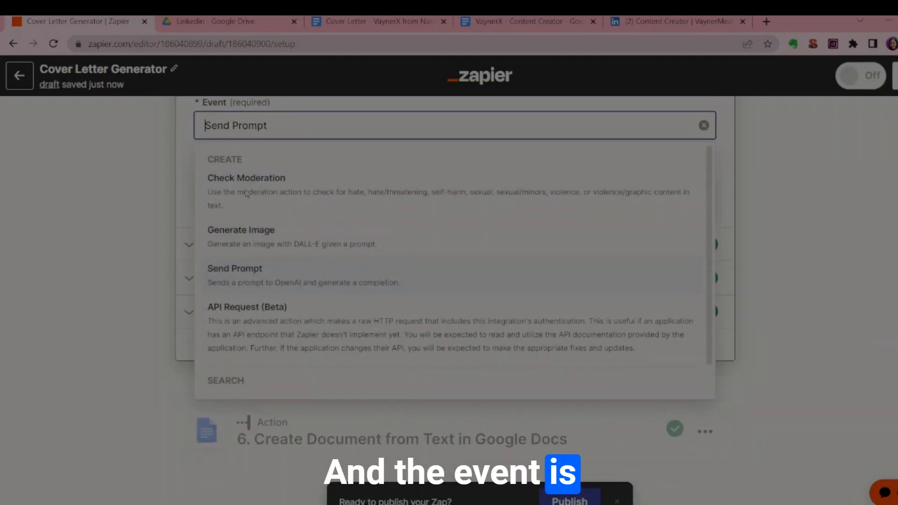
{"action": "left_click", "coordinate": [236, 279]}
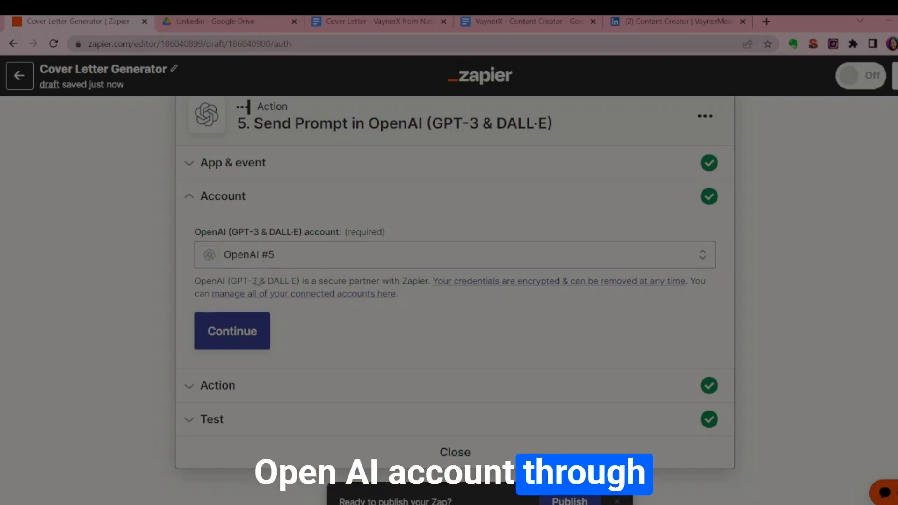
In the OpenAI action's prompt, delete the Company line's inserted field and insert the Output from step 2's Text in Formatter by Zapier.
{"action": "left_click", "coordinate": [237, 395]}
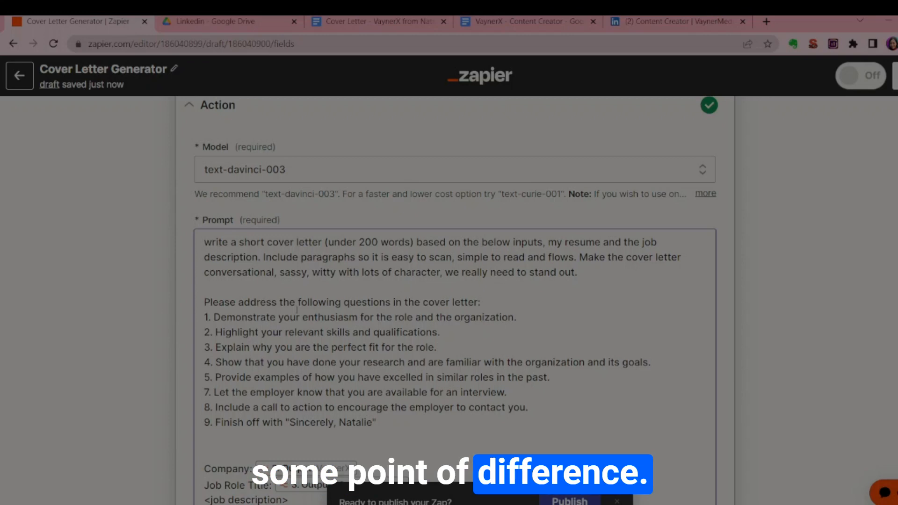
{"action": "scroll", "coordinate": [301, 311], "scroll_direction": "down", "scroll_amount": 2}
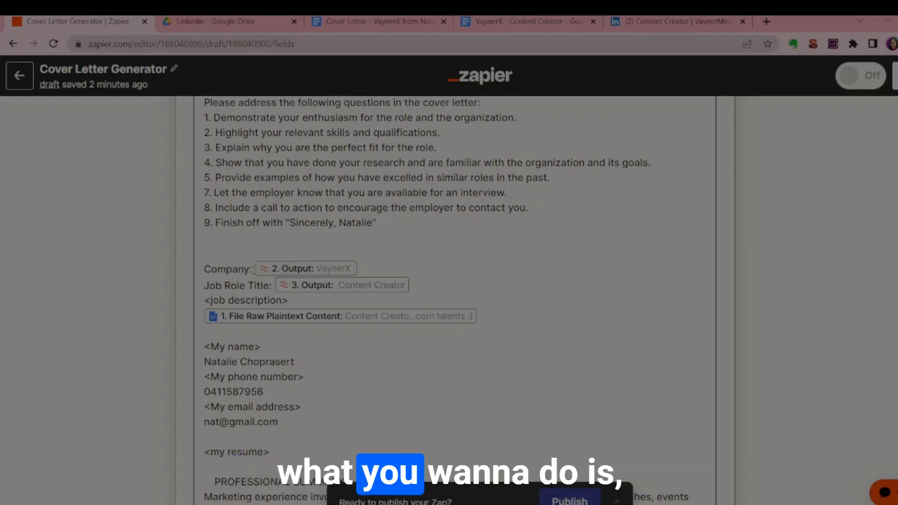
{"action": "left_click", "coordinate": [368, 269]}
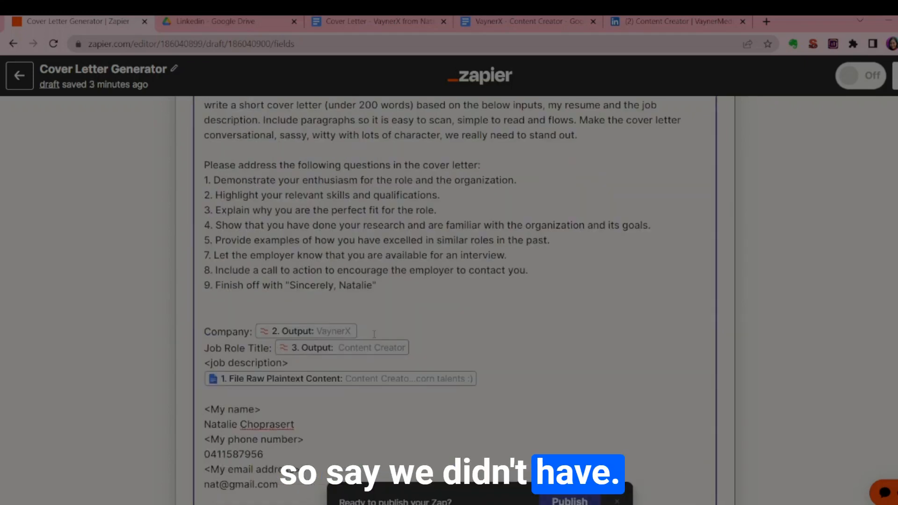
{"action": "key", "text": "BackSpace"}
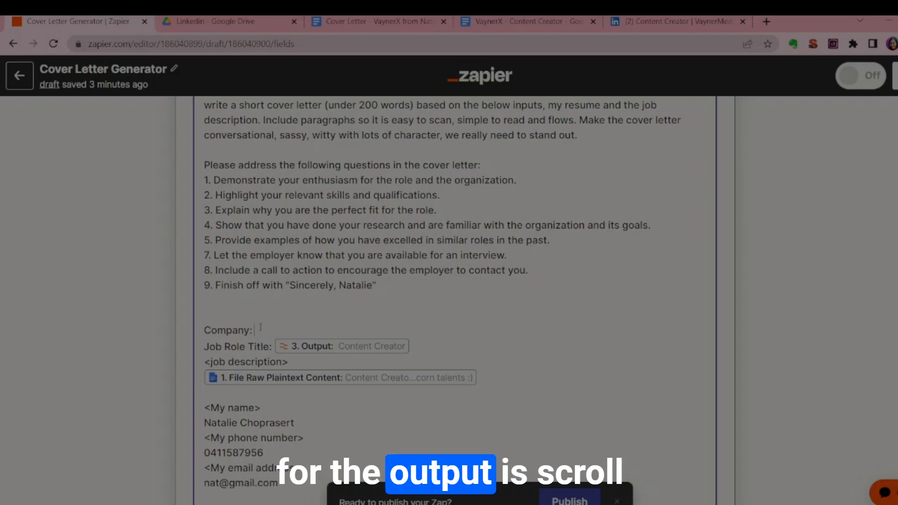
{"action": "scroll", "coordinate": [253, 329], "scroll_direction": "down", "scroll_amount": 2}
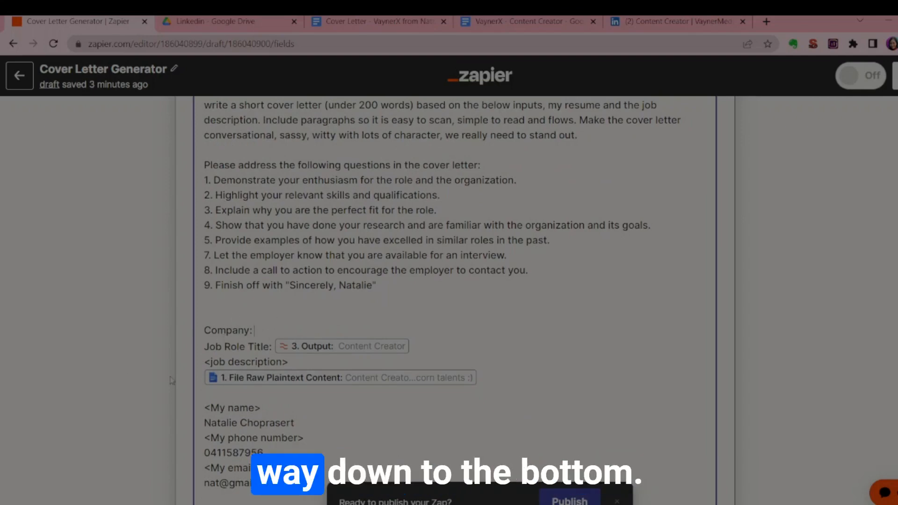
{"action": "scroll", "coordinate": [171, 380], "scroll_direction": "down", "scroll_amount": 15}
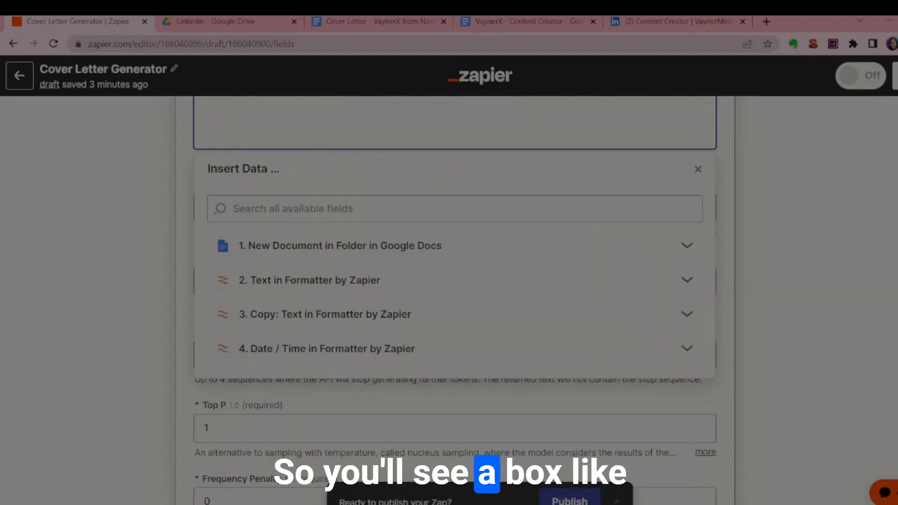
{"action": "left_click_drag", "start_coordinate": [207, 169], "coordinate": [275, 167]}
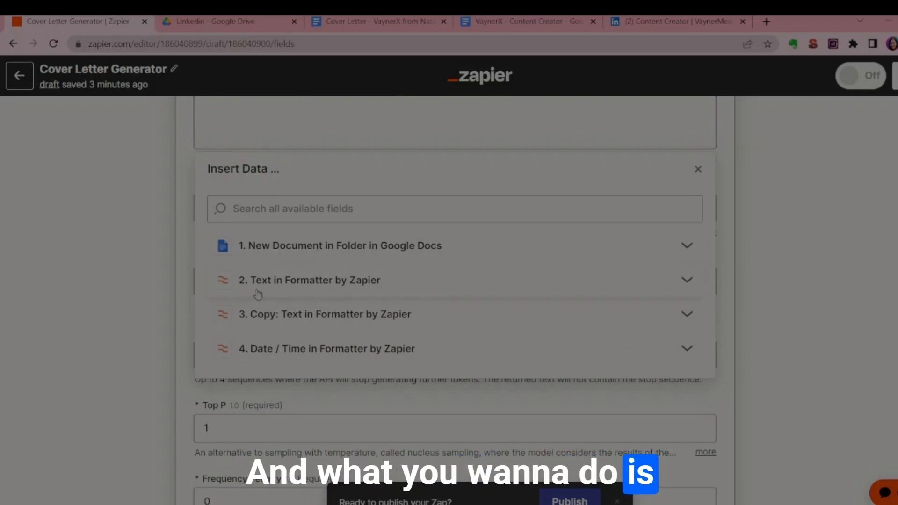
{"action": "left_click", "coordinate": [306, 292]}
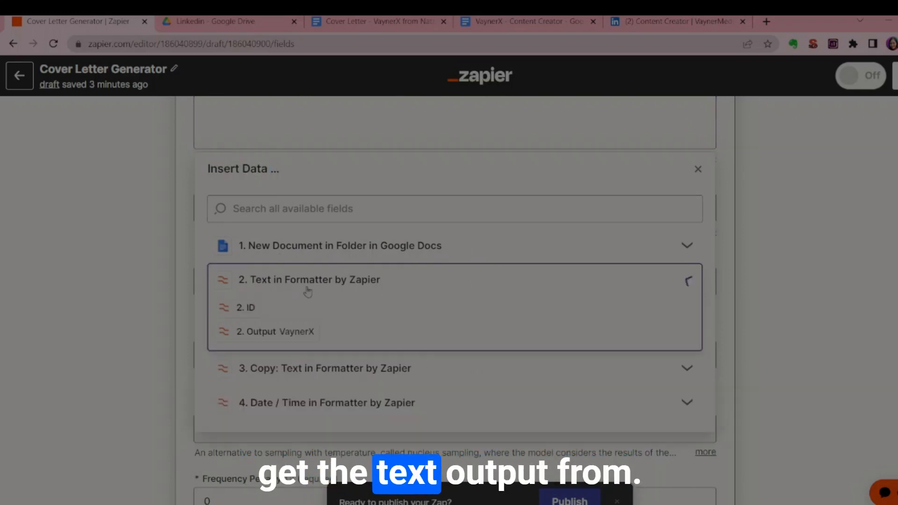
{"action": "left_click", "coordinate": [272, 333]}
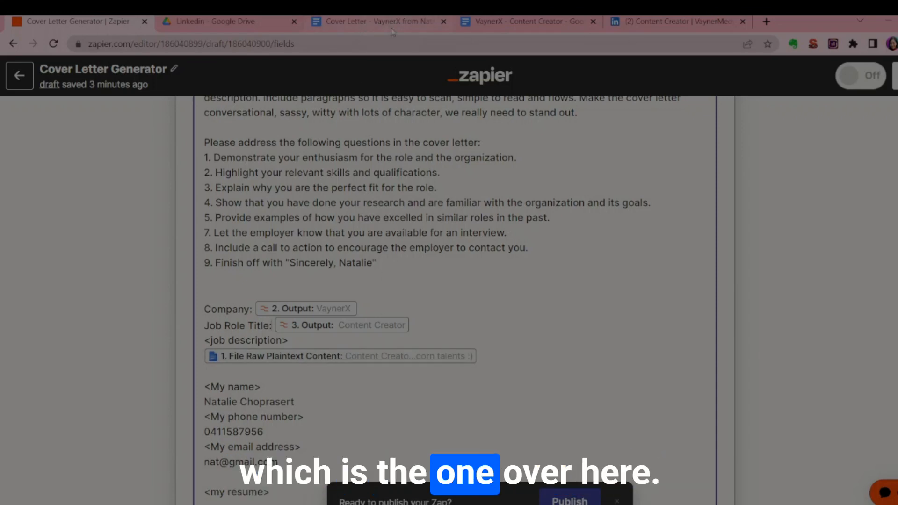
Check the VaynerX job ad document, then replace the prompt's job description field with File Raw Plaintext Content from the step 1 document.
{"action": "left_click", "coordinate": [514, 28]}
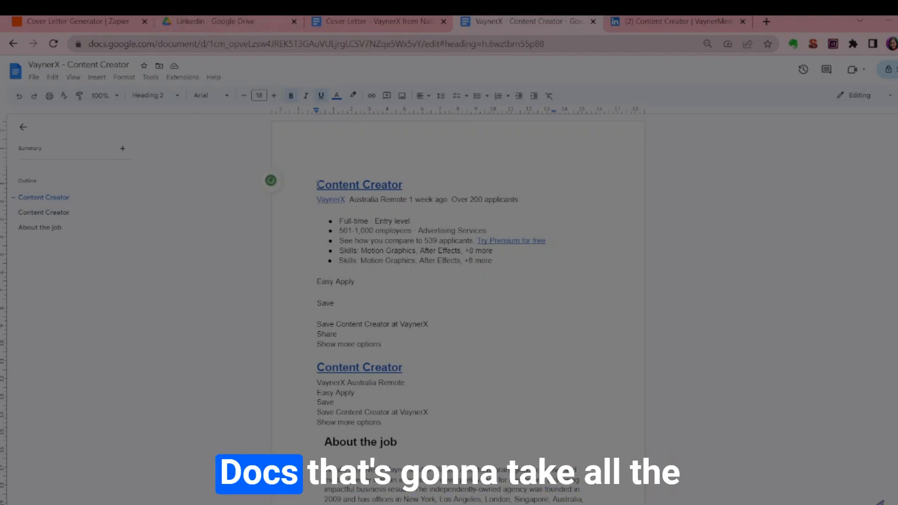
{"action": "key", "text": "ctrl+a"}
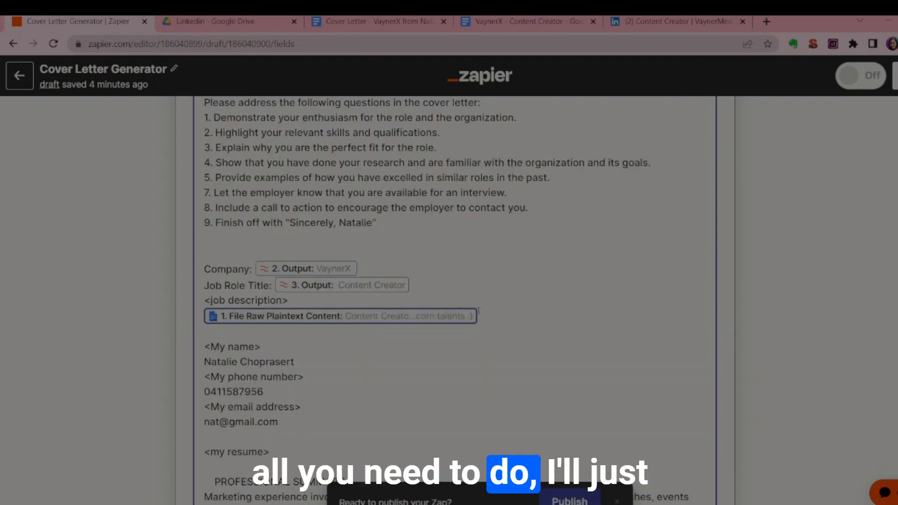
{"action": "key", "text": "BackSpace"}
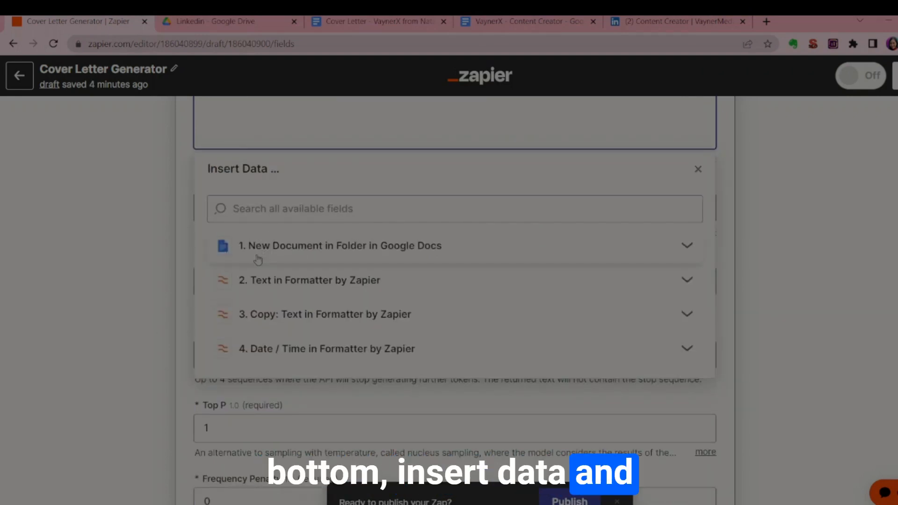
{"action": "left_click", "coordinate": [281, 248]}
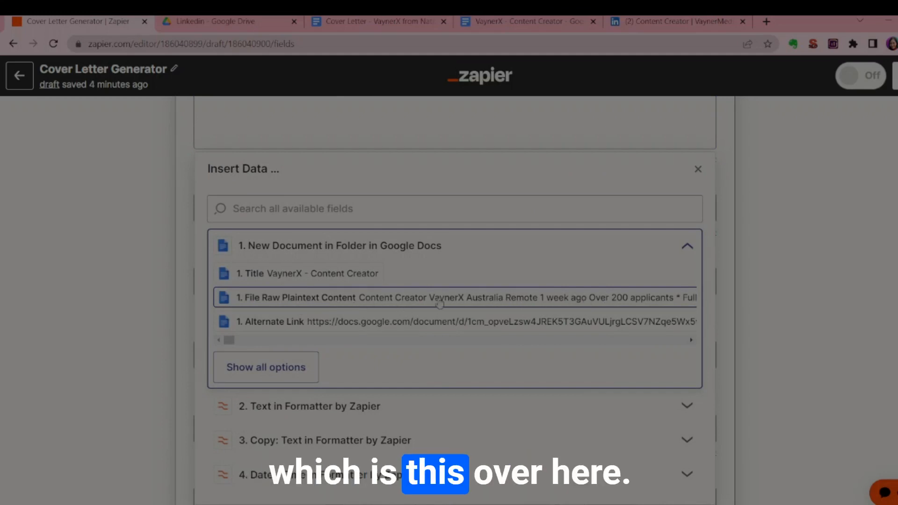
{"action": "left_click", "coordinate": [458, 303]}
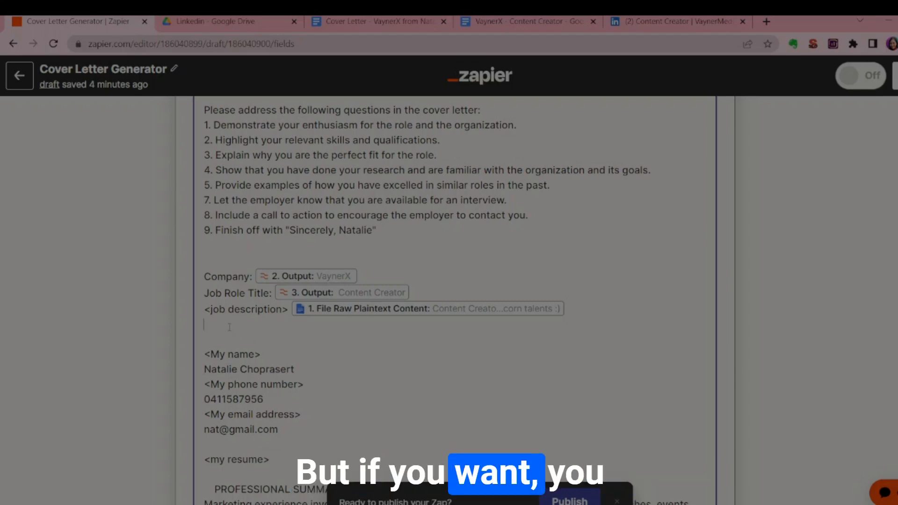
Add a "<my resume>" line directly below the job description in the prompt and select that line.
{"action": "type", "text": "<"}
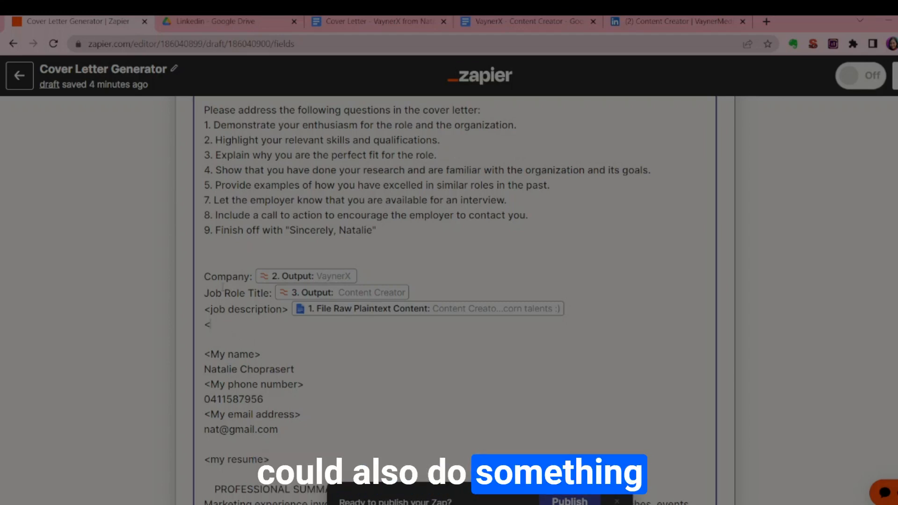
{"action": "type", "text": "my resume>"}
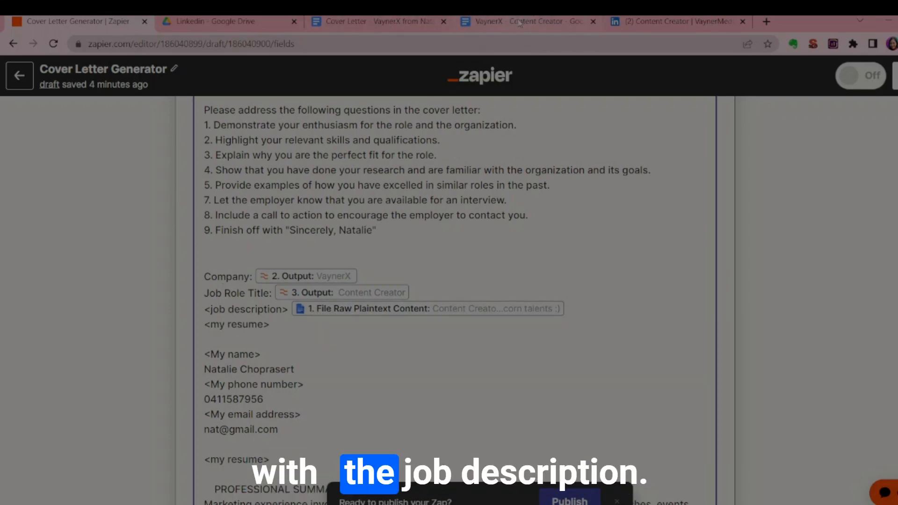
{"action": "left_click_drag", "start_coordinate": [294, 330], "coordinate": [204, 325]}
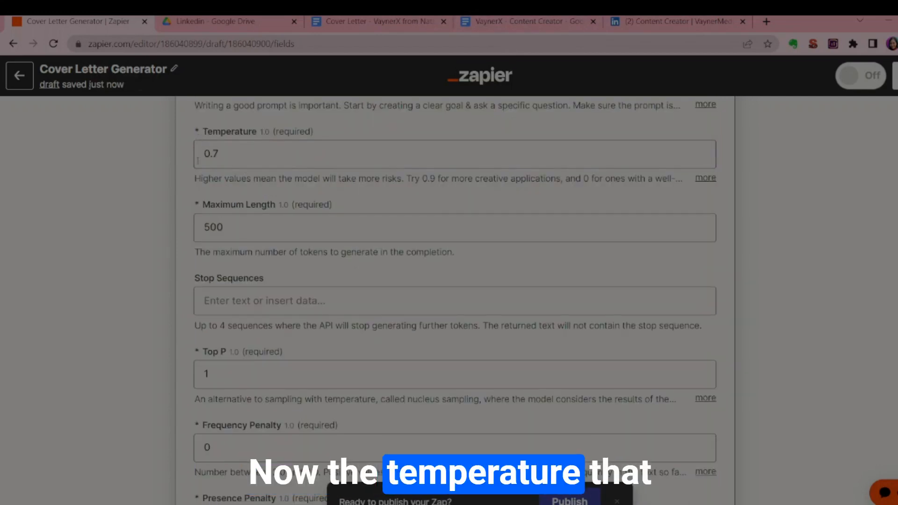
Review the Temperature, Maximum Length and remaining model settings of the OpenAI action and open its test section.
{"action": "scroll", "coordinate": [186, 202], "scroll_direction": "up", "scroll_amount": 1}
{"action": "scroll", "coordinate": [191, 207], "scroll_direction": "down", "scroll_amount": 1}
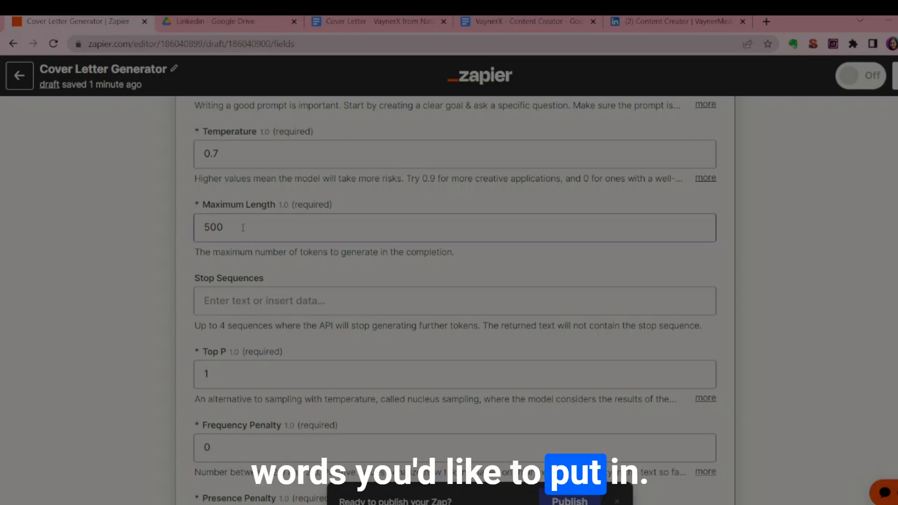
{"action": "scroll", "coordinate": [243, 228], "scroll_direction": "down", "scroll_amount": 4}
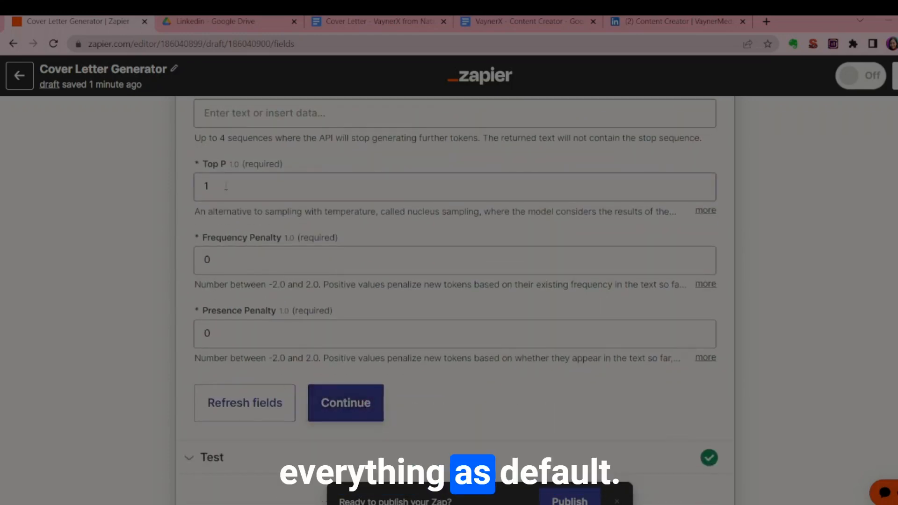
{"action": "left_click", "coordinate": [264, 424]}
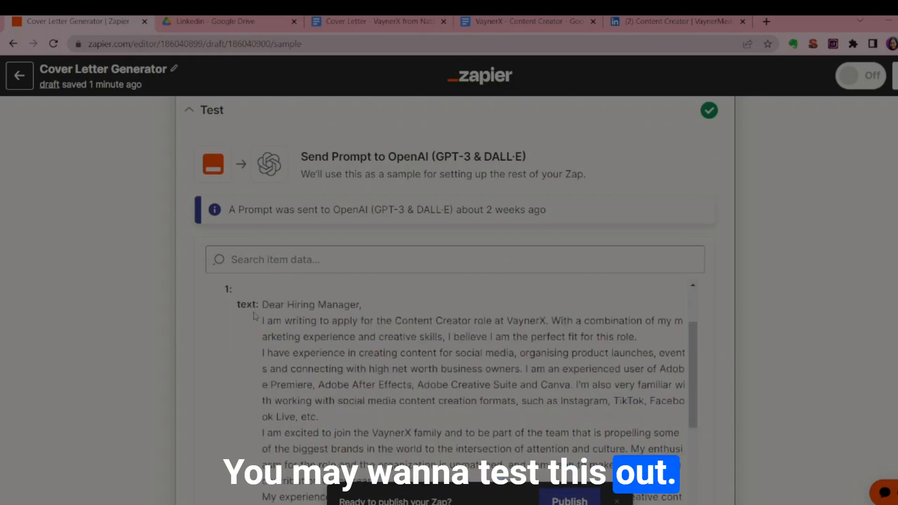
Examine the cover letter text in the OpenAI test result from the greeting to the sign-off.
{"action": "scroll", "coordinate": [255, 316], "scroll_direction": "down", "scroll_amount": 2}
{"action": "scroll", "coordinate": [334, 299], "scroll_direction": "up", "scroll_amount": 2}
{"action": "scroll", "coordinate": [254, 181], "scroll_direction": "down", "scroll_amount": 3}
{"action": "scroll", "coordinate": [258, 197], "scroll_direction": "up", "scroll_amount": 1}
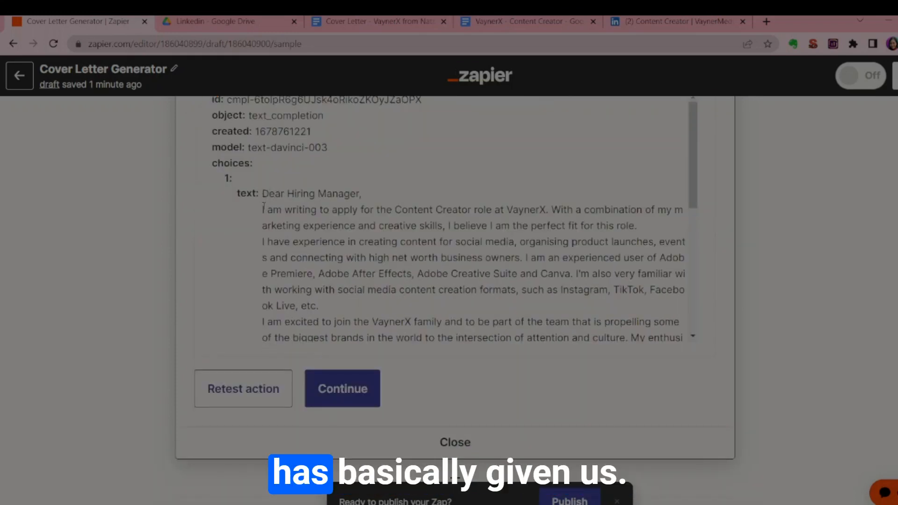
{"action": "left_click_drag", "start_coordinate": [263, 209], "coordinate": [340, 242]}
{"action": "left_click", "coordinate": [340, 248]}
{"action": "scroll", "coordinate": [340, 281], "scroll_direction": "up", "scroll_amount": 1}
{"action": "scroll", "coordinate": [340, 310], "scroll_direction": "down", "scroll_amount": 1}
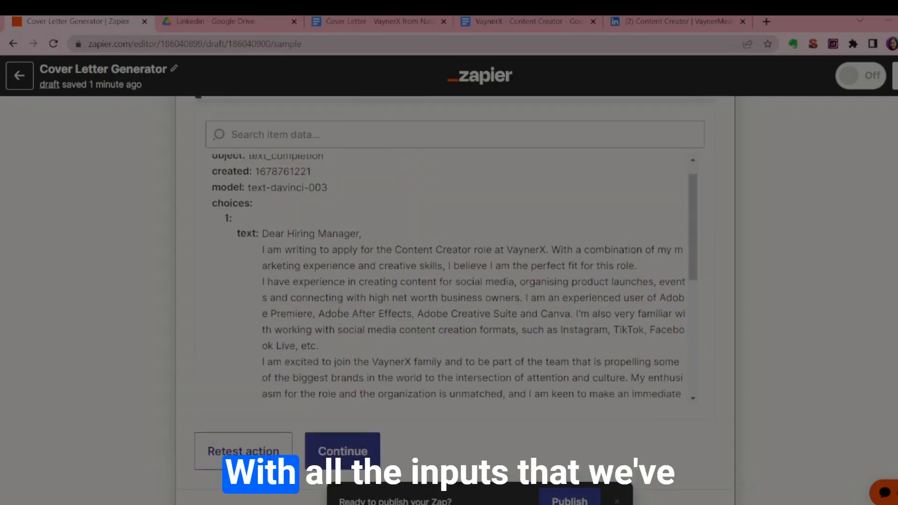
{"action": "scroll", "coordinate": [339, 310], "scroll_direction": "down", "scroll_amount": 1}
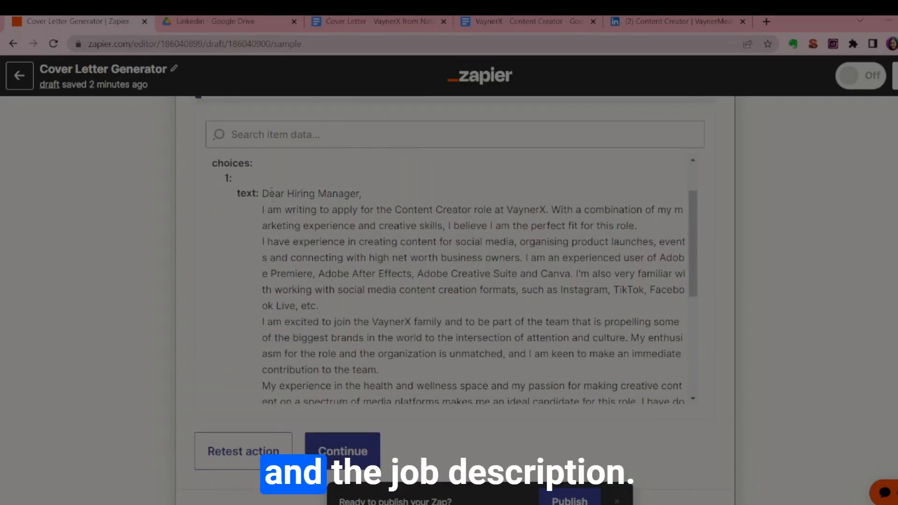
{"action": "scroll", "coordinate": [340, 226], "scroll_direction": "down", "scroll_amount": 10}
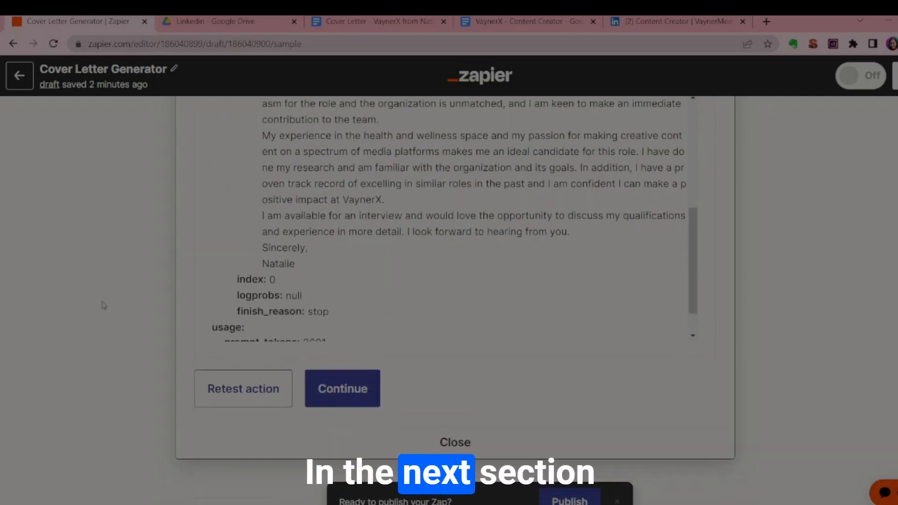
Continue to step 6, Create Document from Text in Google Docs, and accept its connected Google Docs account to reach the action fields.
{"action": "left_click", "coordinate": [338, 414]}
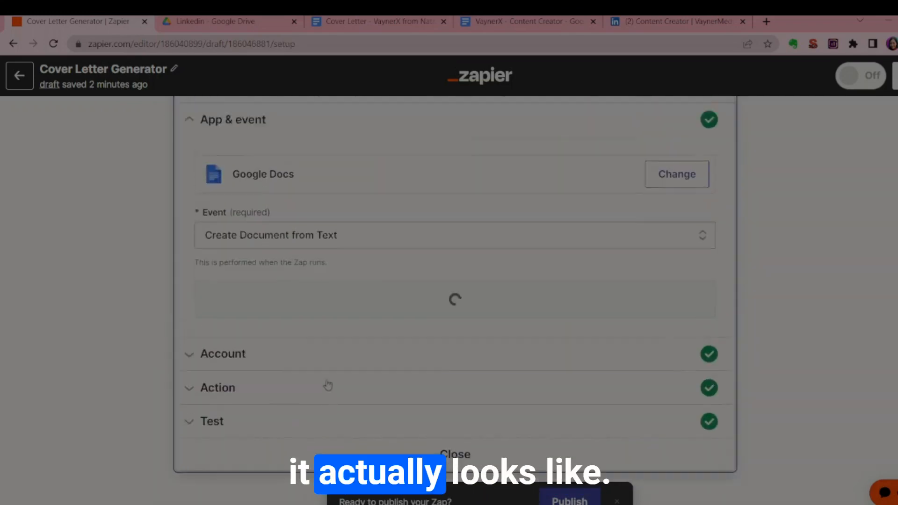
{"action": "scroll", "coordinate": [338, 310], "scroll_direction": "down", "scroll_amount": 1}
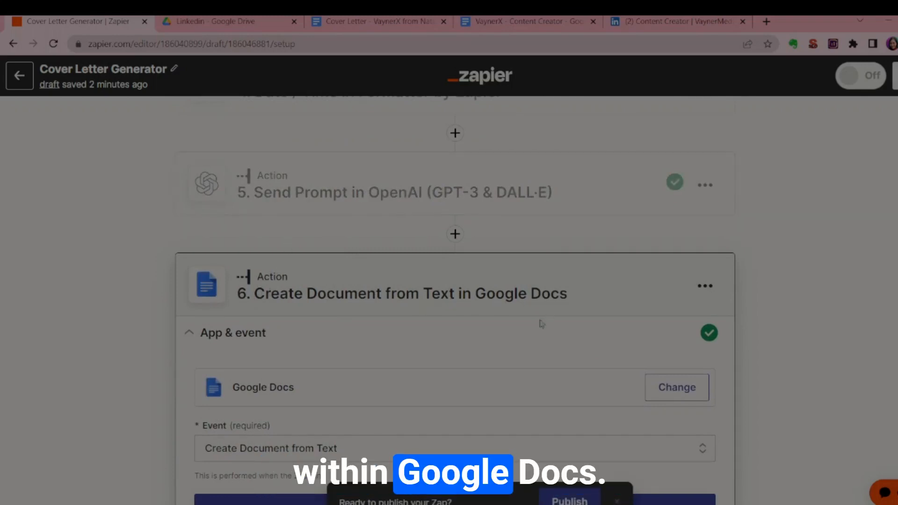
{"action": "scroll", "coordinate": [313, 403], "scroll_direction": "down", "scroll_amount": 1}
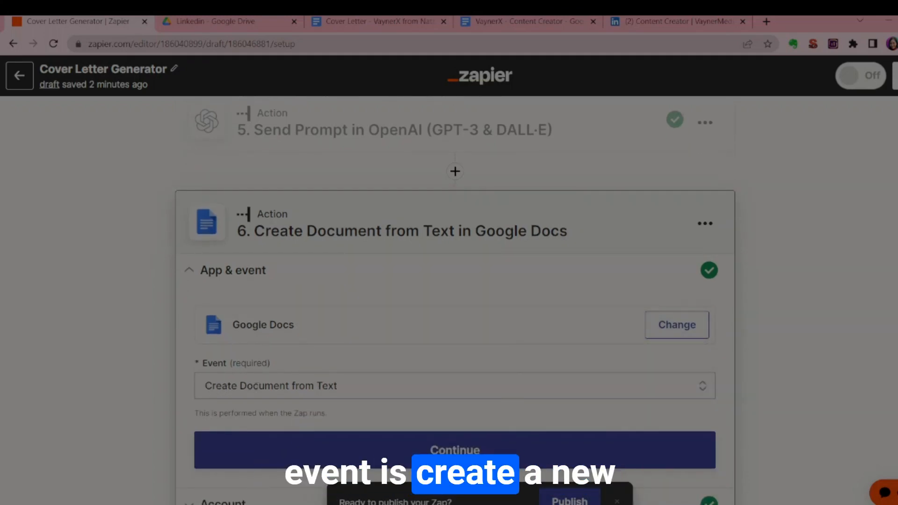
{"action": "scroll", "coordinate": [338, 386], "scroll_direction": "down", "scroll_amount": 4}
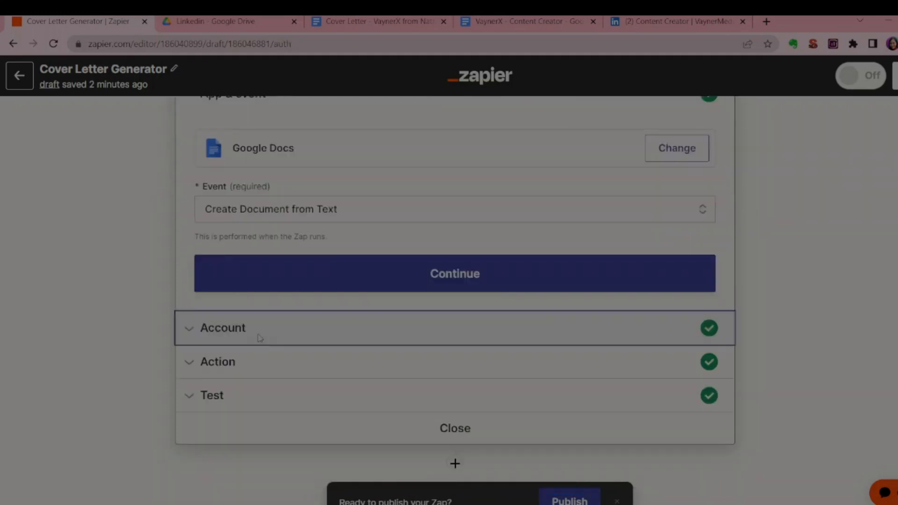
{"action": "left_click", "coordinate": [261, 333]}
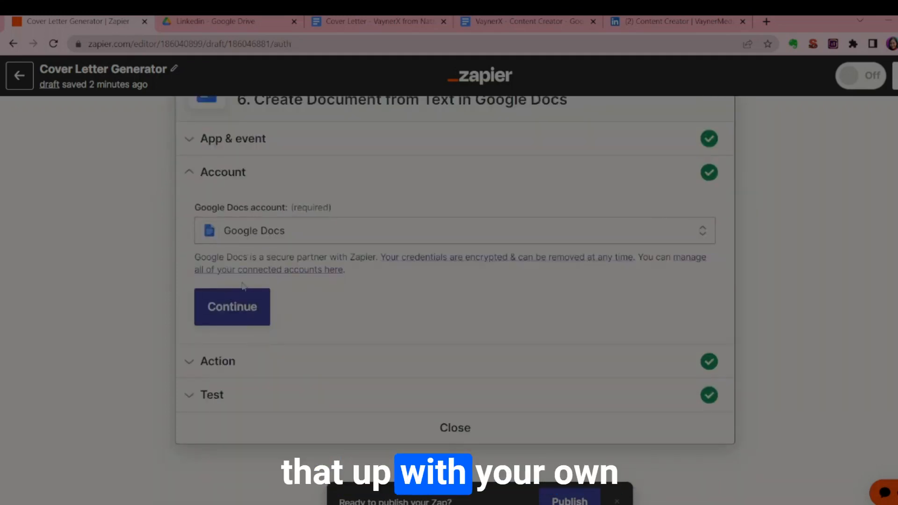
{"action": "left_click", "coordinate": [234, 308]}
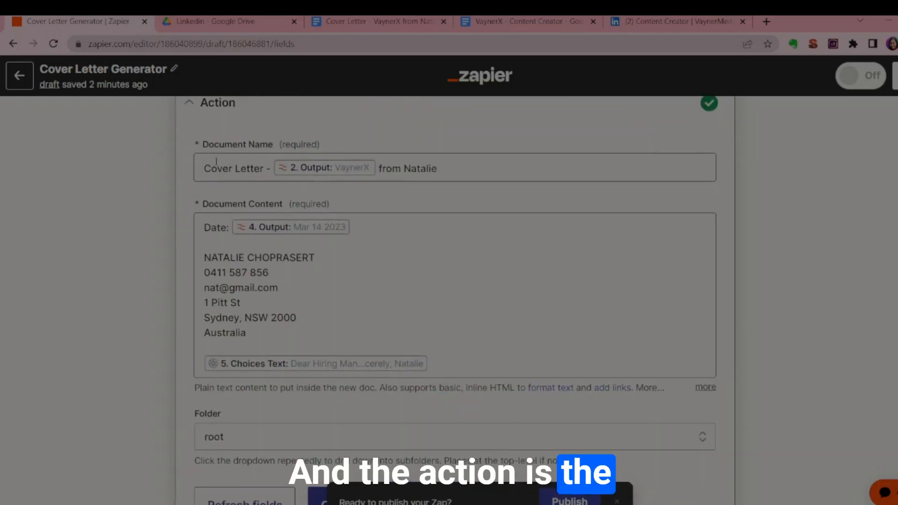
Check the wording and inserted company output in the Document Name field and open the Zapier - Cover Letters folder in Google Drive.
{"action": "left_click", "coordinate": [206, 168]}
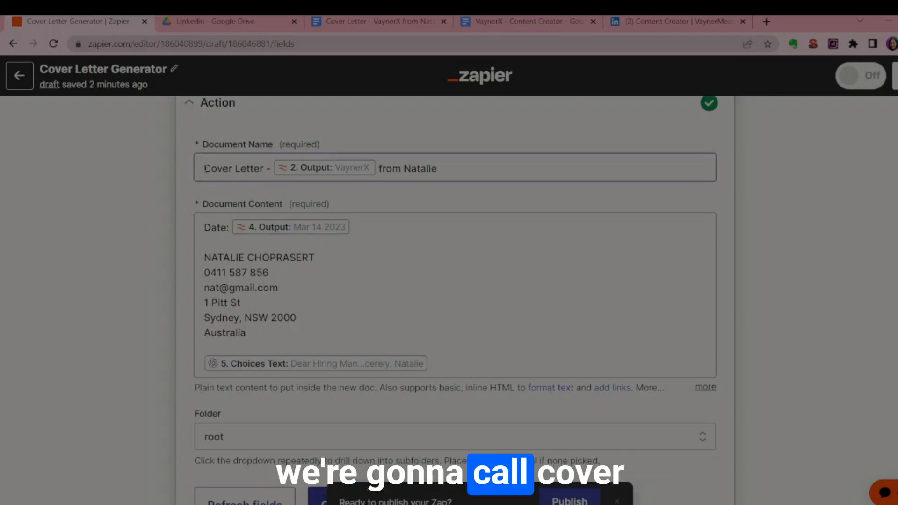
{"action": "double_click", "coordinate": [218, 169]}
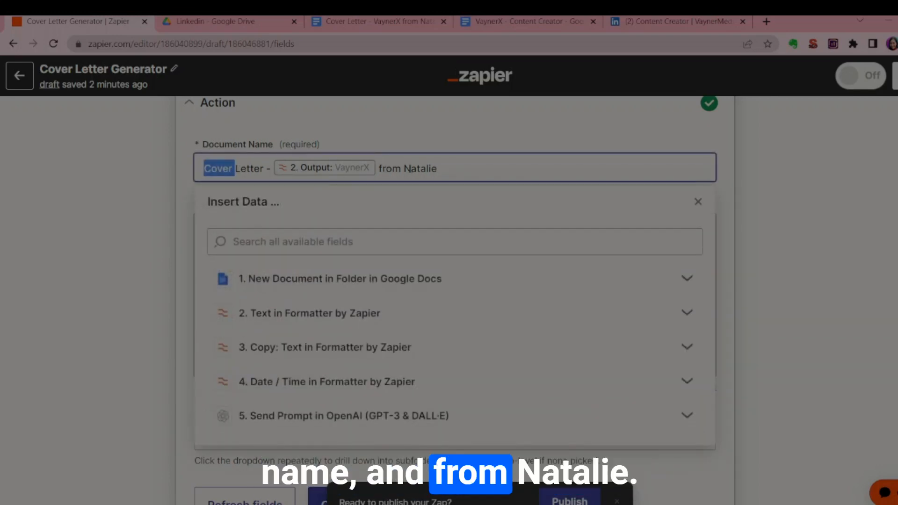
{"action": "left_click", "coordinate": [420, 176]}
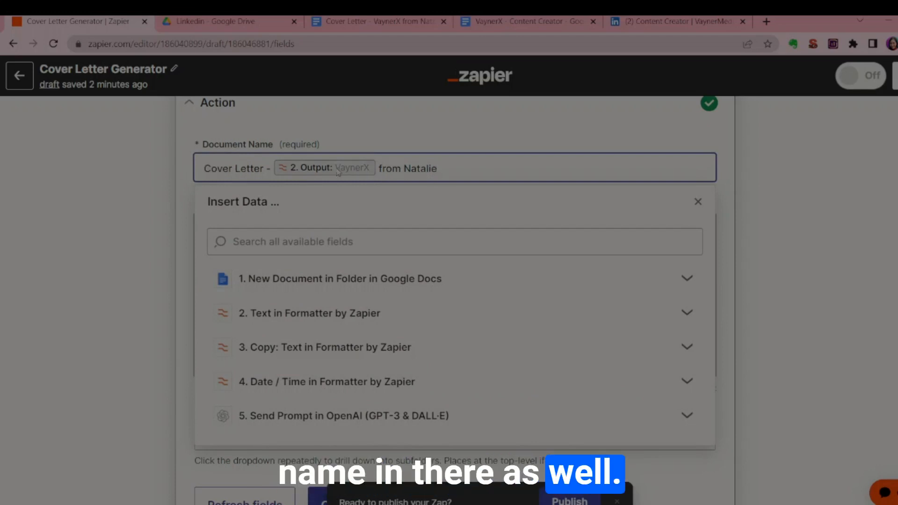
{"action": "left_click", "coordinate": [294, 82]}
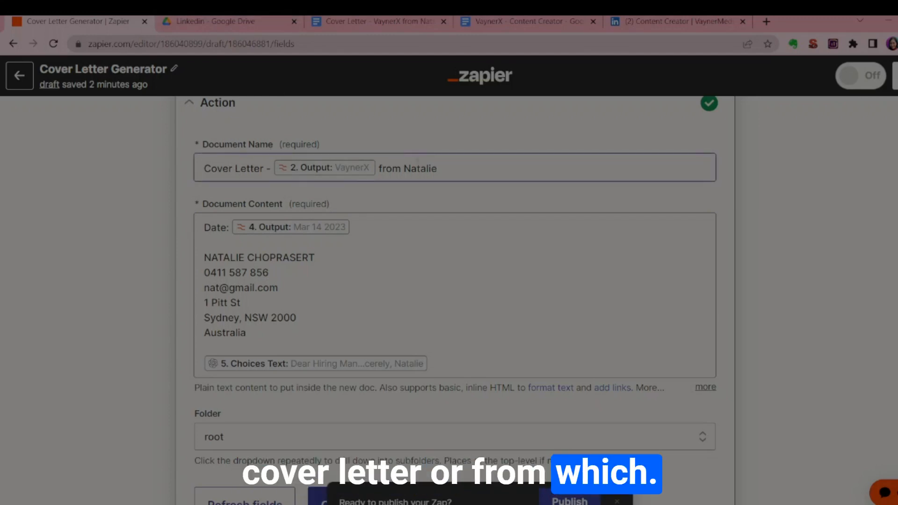
{"action": "left_click", "coordinate": [234, 22]}
{"action": "double_click", "coordinate": [241, 210]}
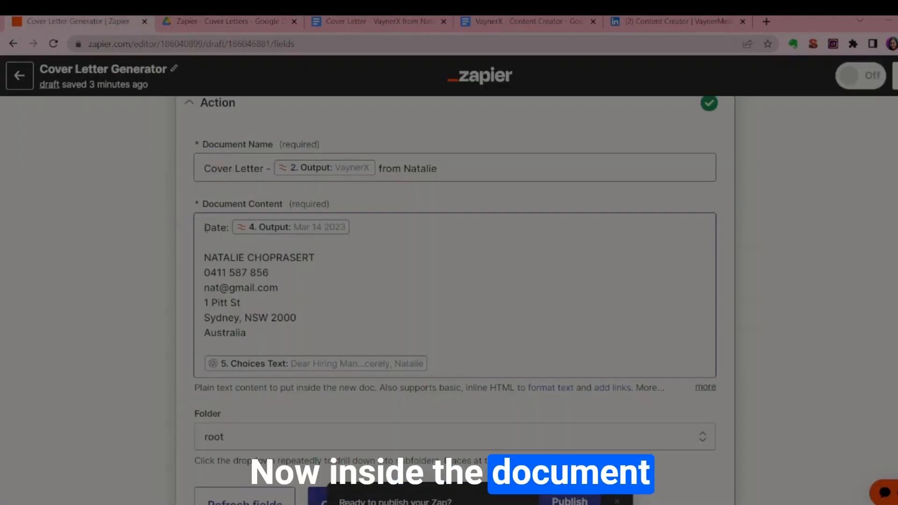
Check the date line, contact details and inserted cover letter output in the Document Content field.
{"action": "left_click_drag", "start_coordinate": [205, 227], "coordinate": [232, 227]}
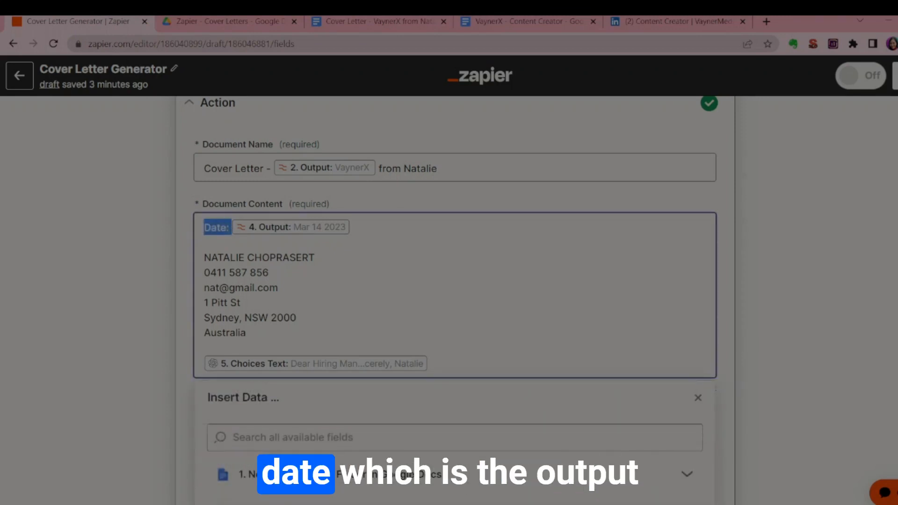
{"action": "left_click", "coordinate": [232, 228]}
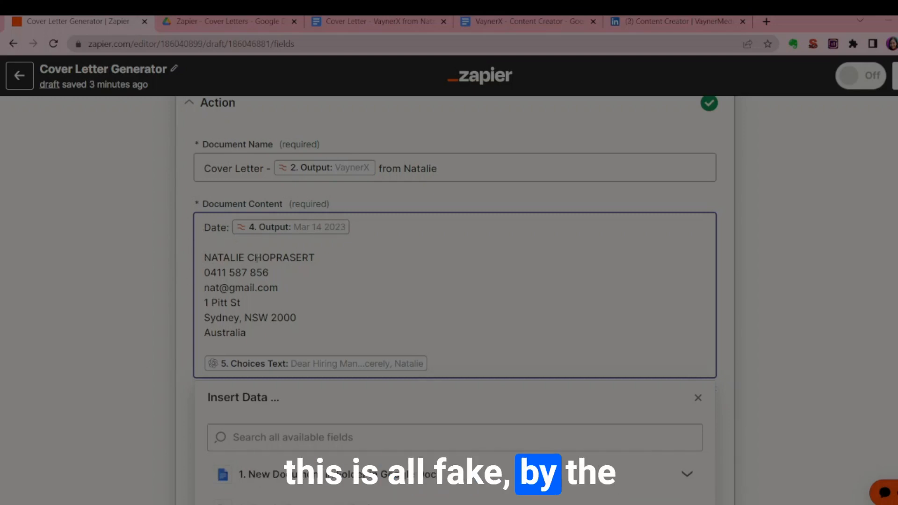
{"action": "scroll", "coordinate": [367, 300], "scroll_direction": "down", "scroll_amount": 1}
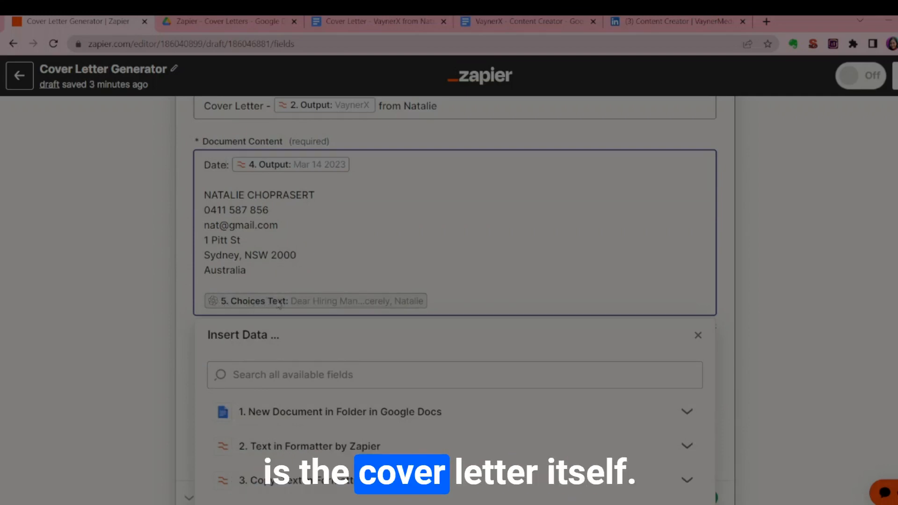
Remove the OpenAI output at the end of the Document Content and reinsert Choices Text from step 5, Send Prompt.
{"action": "left_click", "coordinate": [252, 303]}
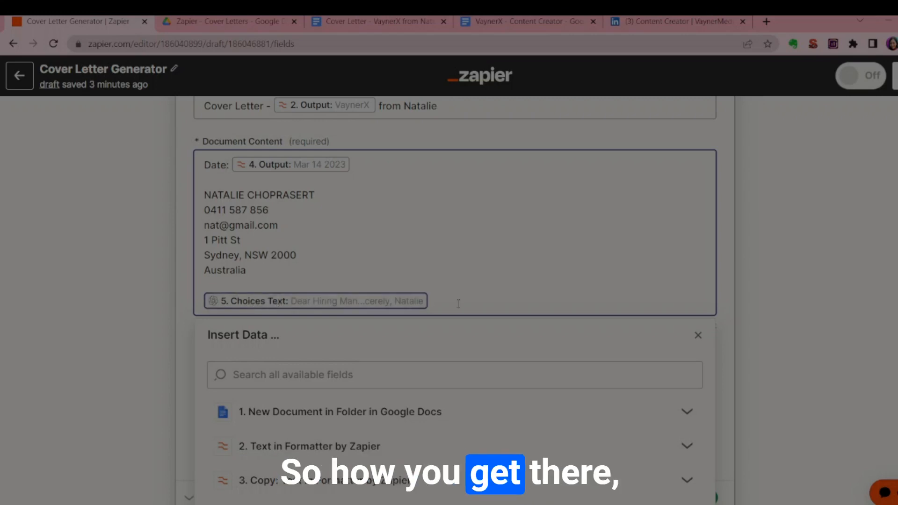
{"action": "key", "text": "BackSpace"}
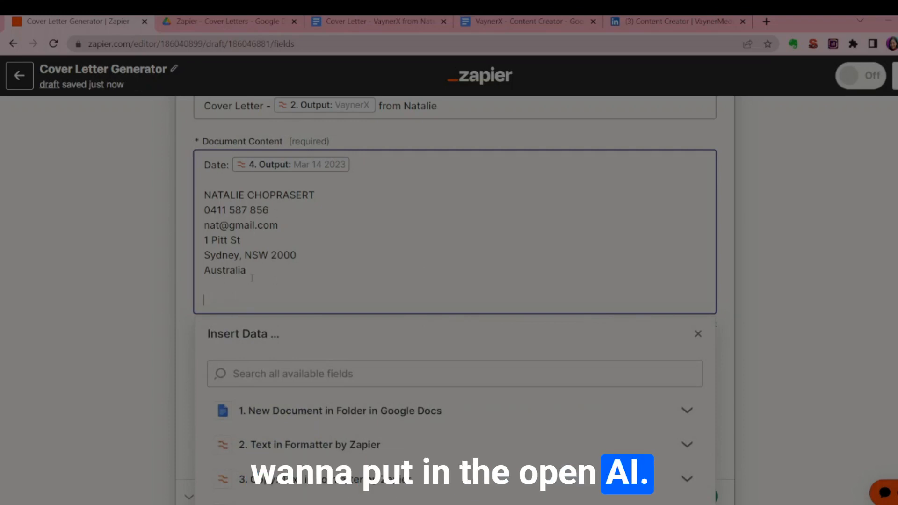
{"action": "scroll", "coordinate": [251, 279], "scroll_direction": "down", "scroll_amount": 2}
{"action": "left_click_drag", "start_coordinate": [208, 272], "coordinate": [257, 271]}
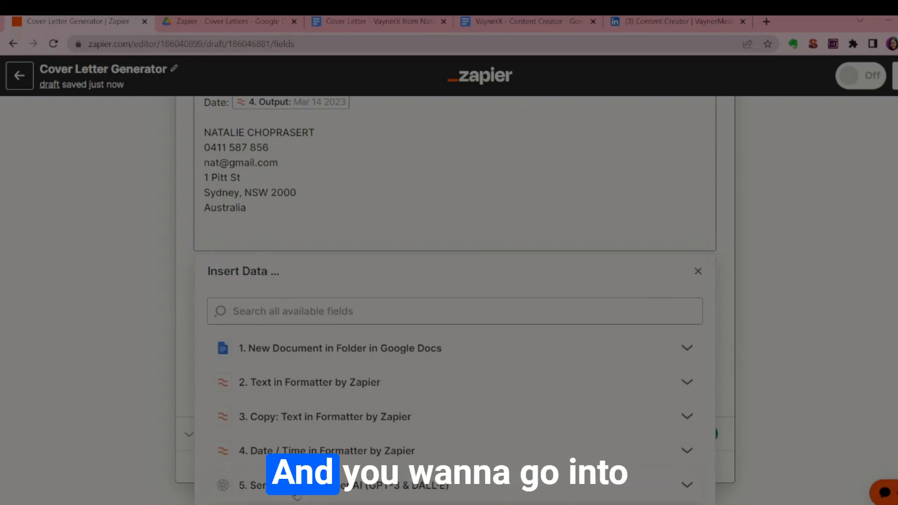
{"action": "scroll", "coordinate": [331, 424], "scroll_direction": "down", "scroll_amount": 2}
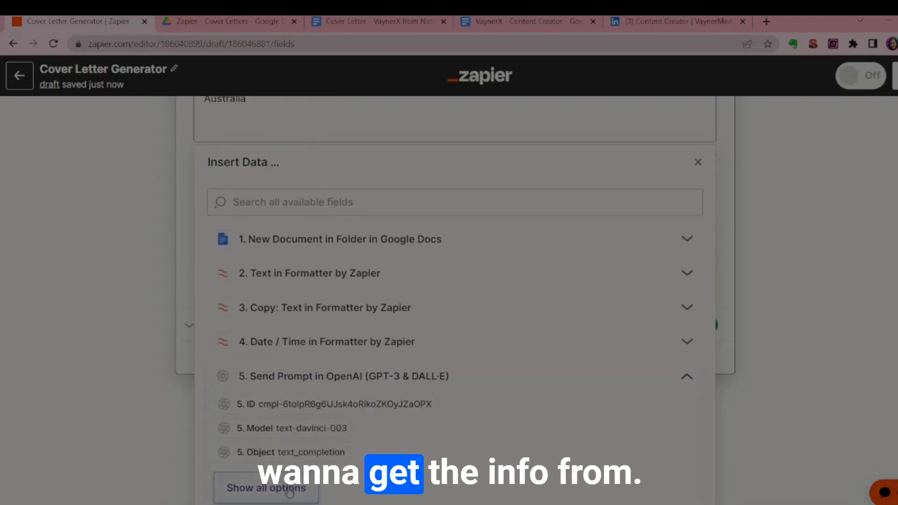
{"action": "left_click", "coordinate": [289, 489]}
{"action": "scroll", "coordinate": [301, 322], "scroll_direction": "down", "scroll_amount": 1}
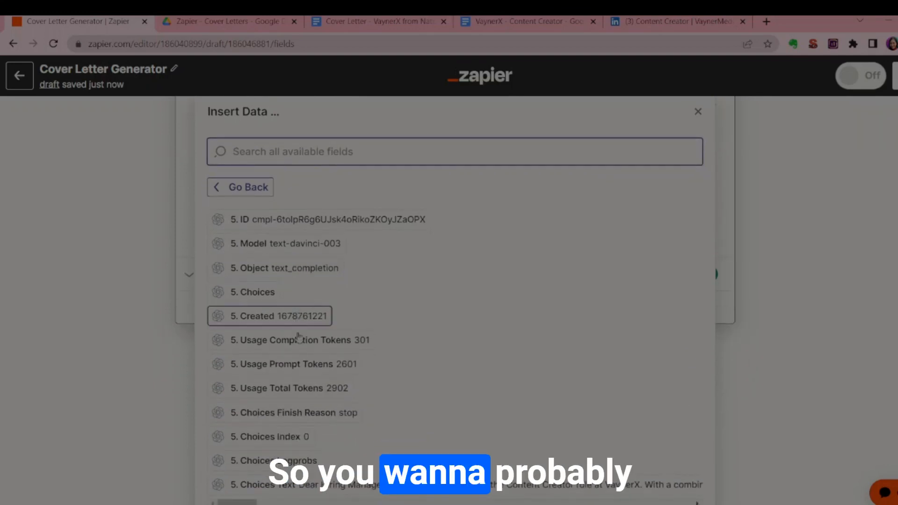
{"action": "left_click", "coordinate": [304, 486]}
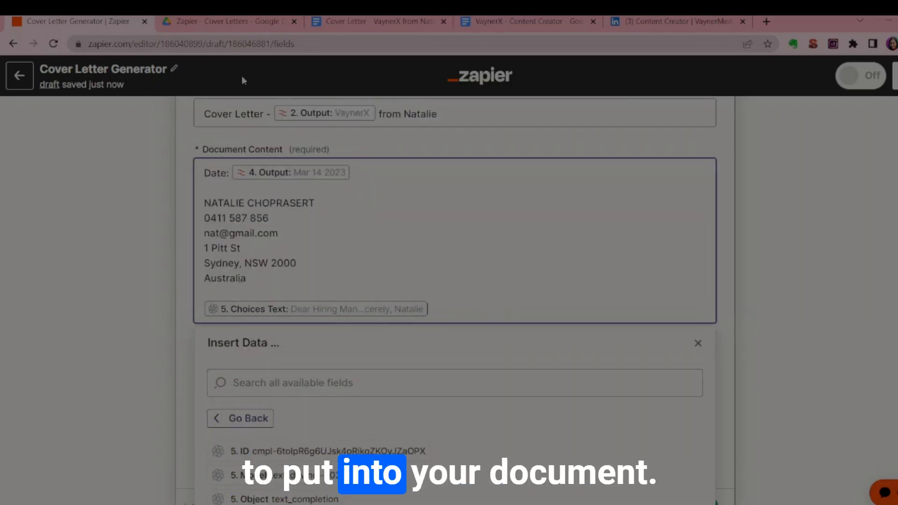
{"action": "left_click", "coordinate": [171, 291]}
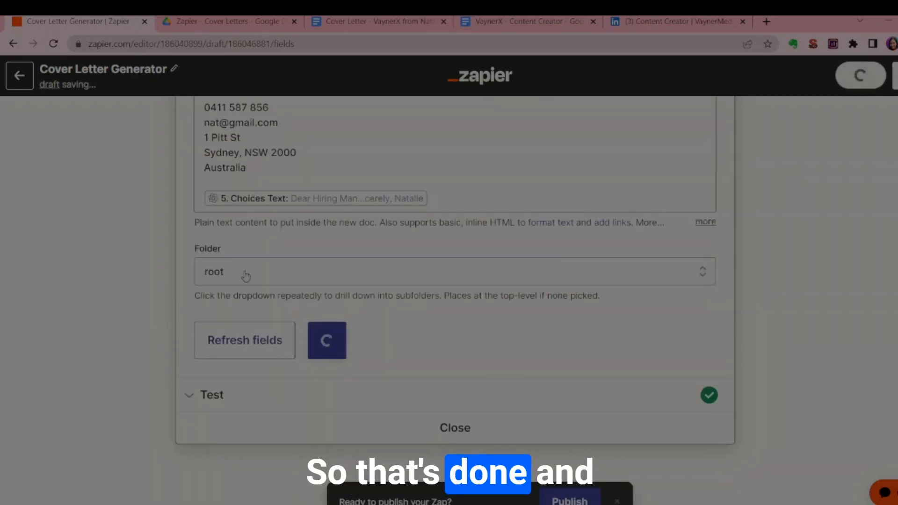
Set the new document's Folder to Zapier - Cover Letters inside the Linkedin folder.
{"action": "left_click", "coordinate": [228, 337]}
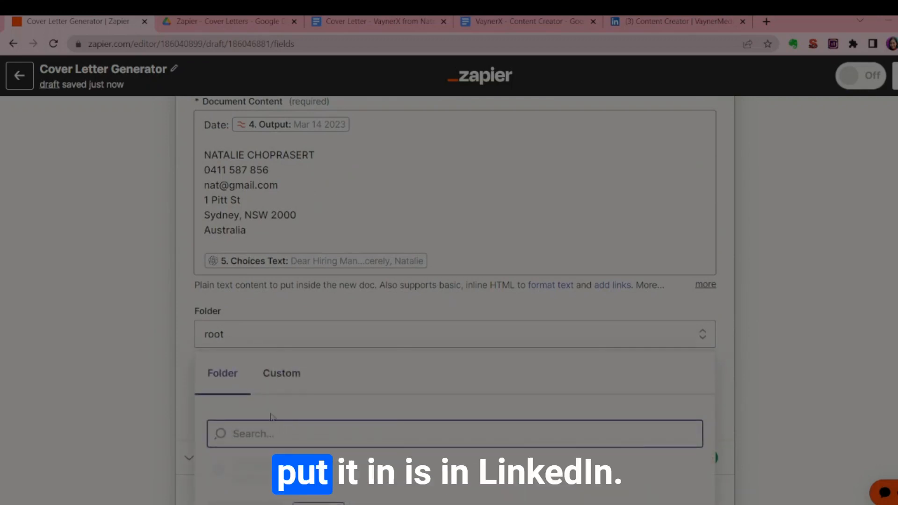
{"action": "scroll", "coordinate": [241, 333], "scroll_direction": "down", "scroll_amount": 2}
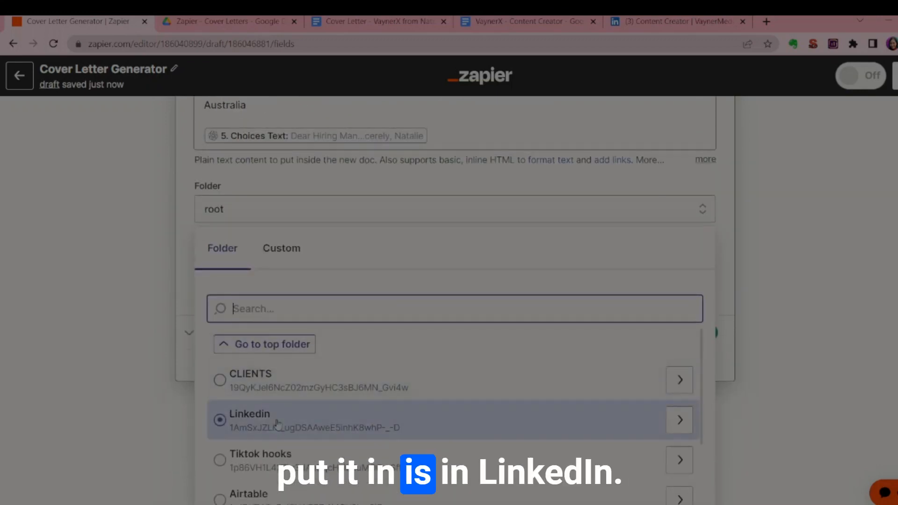
{"action": "scroll", "coordinate": [487, 426], "scroll_direction": "down", "scroll_amount": 5}
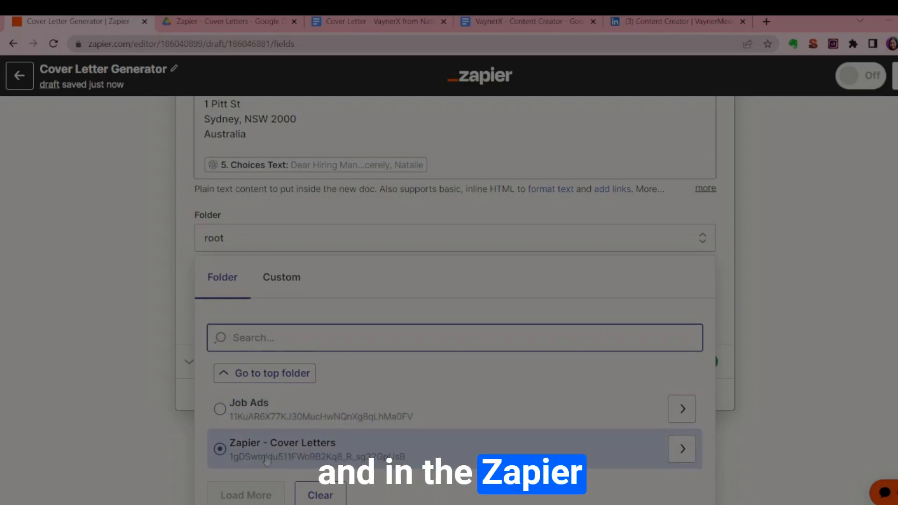
{"action": "left_click", "coordinate": [257, 457]}
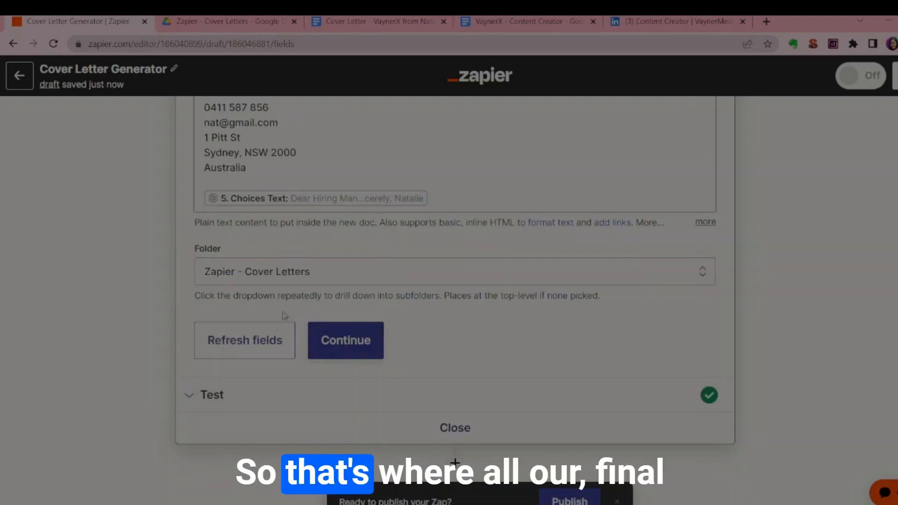
Continue to the test section of the Google Docs action, look through its returned file data and close the step.
{"action": "left_click", "coordinate": [346, 340]}
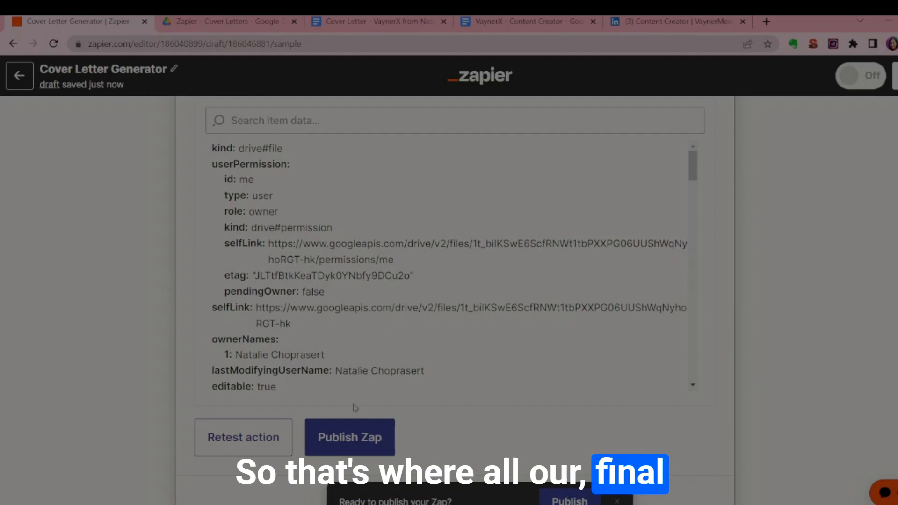
{"action": "scroll", "coordinate": [328, 356], "scroll_direction": "down", "scroll_amount": 1}
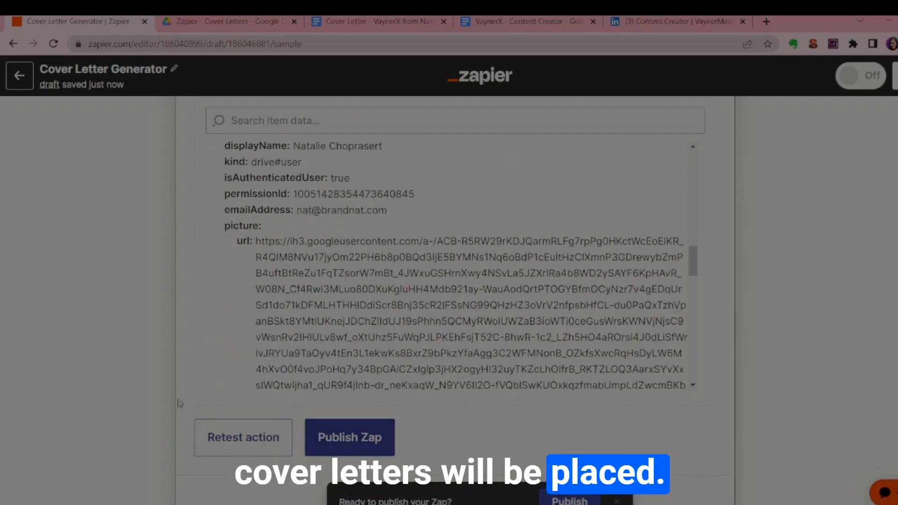
{"action": "scroll", "coordinate": [328, 357], "scroll_direction": "down", "scroll_amount": 5}
{"action": "left_click", "coordinate": [455, 488]}
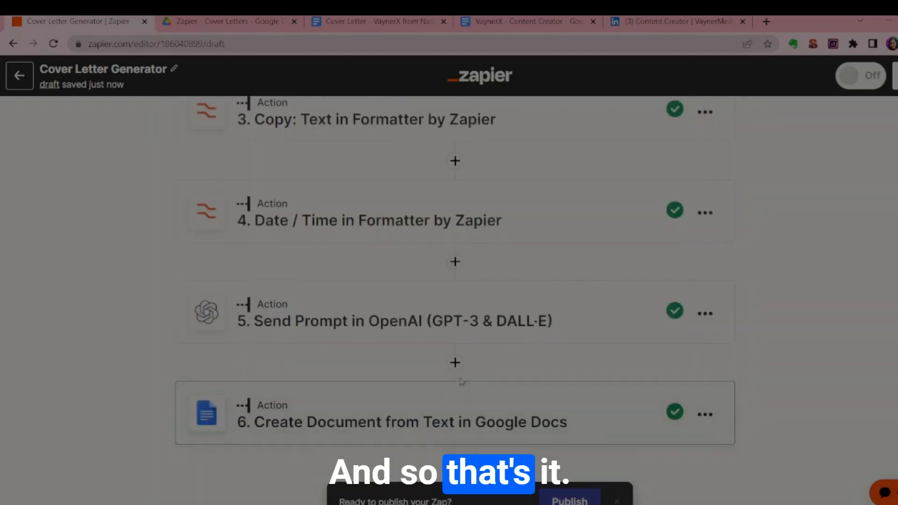
Look over the Zap's steps and open the OpenAI prompt to examine its company, job role title and job description inputs.
{"action": "scroll", "coordinate": [442, 341], "scroll_direction": "up", "scroll_amount": 4}
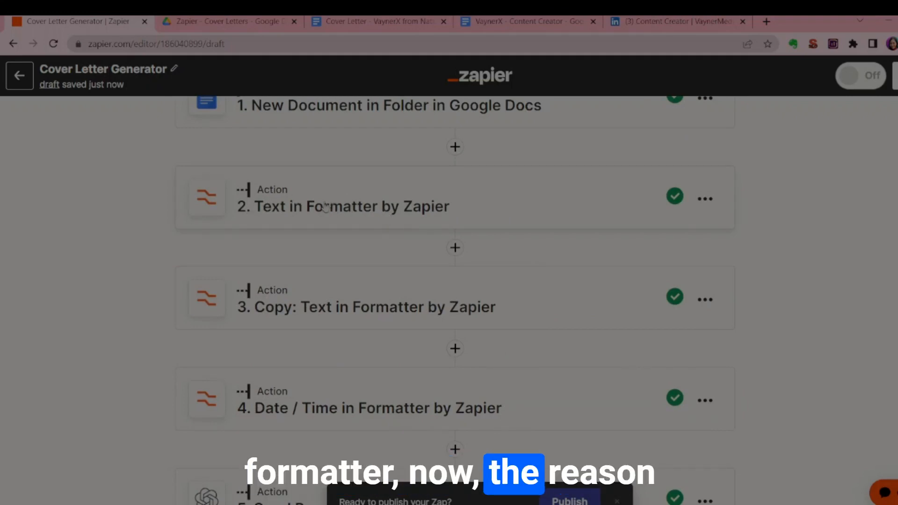
{"action": "scroll", "coordinate": [321, 295], "scroll_direction": "down", "scroll_amount": 4}
{"action": "scroll", "coordinate": [321, 295], "scroll_direction": "up", "scroll_amount": 3}
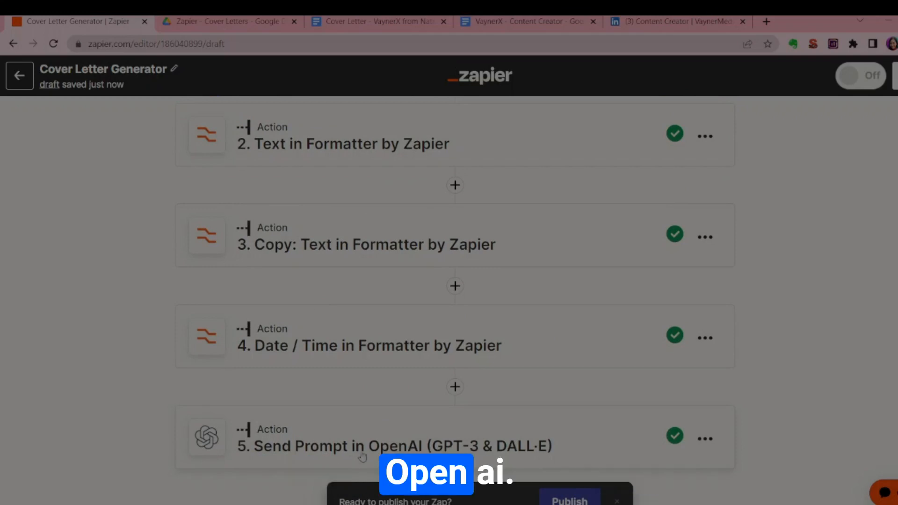
{"action": "left_click", "coordinate": [338, 455]}
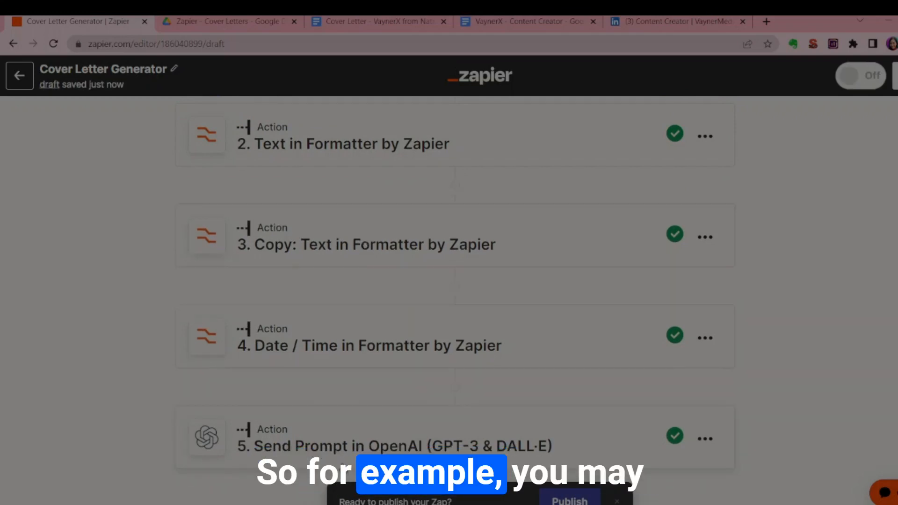
{"action": "left_click", "coordinate": [342, 424]}
{"action": "scroll", "coordinate": [358, 365], "scroll_direction": "down", "scroll_amount": 5}
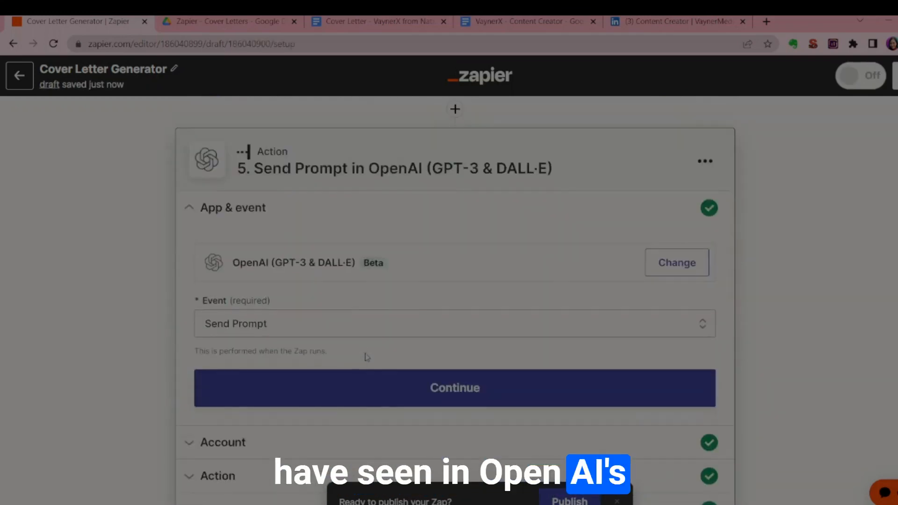
{"action": "left_click", "coordinate": [296, 280]}
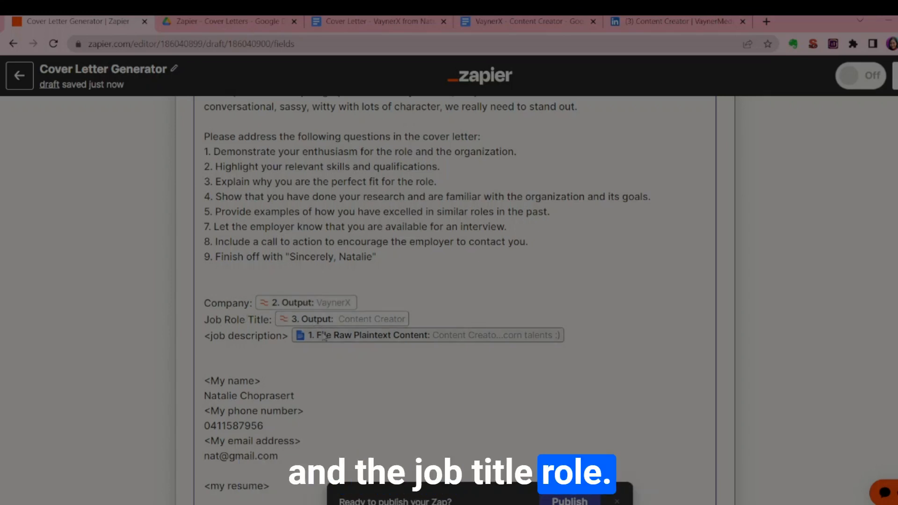
Open step 2, reselect the Format built-in tool with the Text event, and go to its action fields.
{"action": "scroll", "coordinate": [324, 338], "scroll_direction": "up", "scroll_amount": 15}
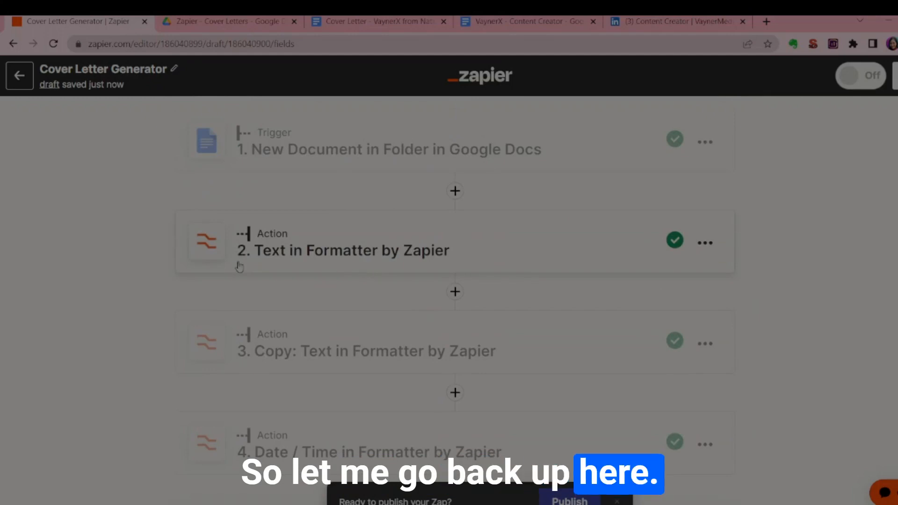
{"action": "left_click", "coordinate": [278, 272]}
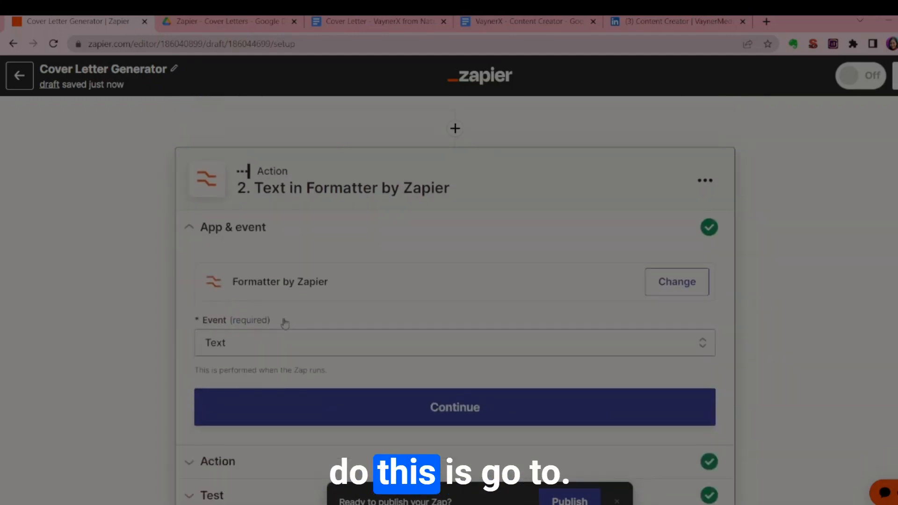
{"action": "left_click", "coordinate": [674, 282]}
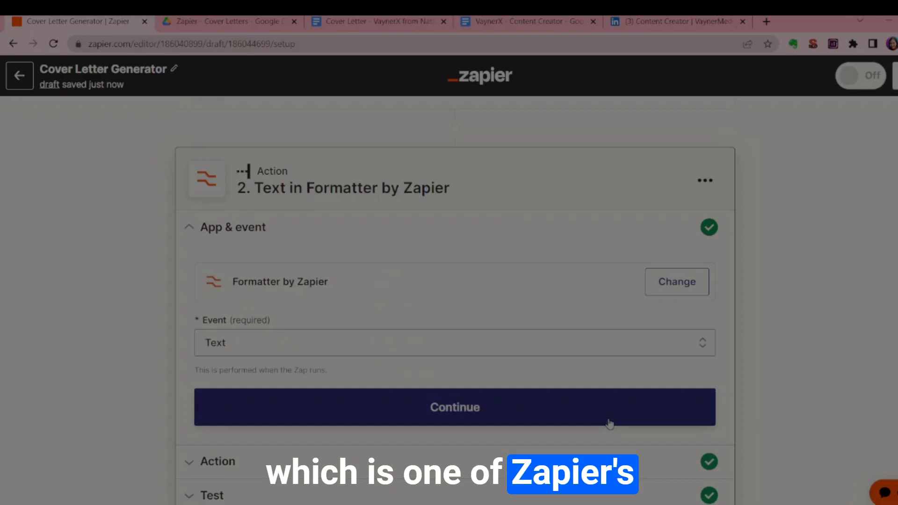
{"action": "left_click", "coordinate": [604, 412]}
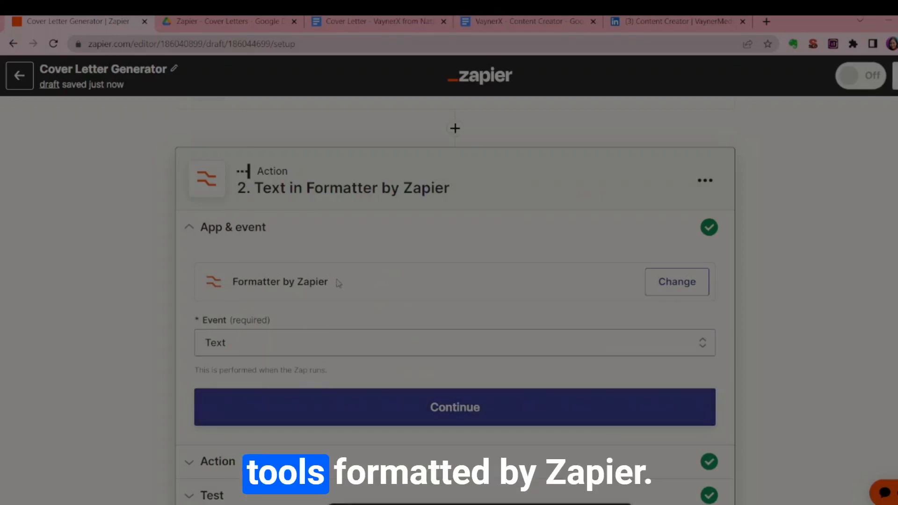
{"action": "left_click", "coordinate": [210, 343]}
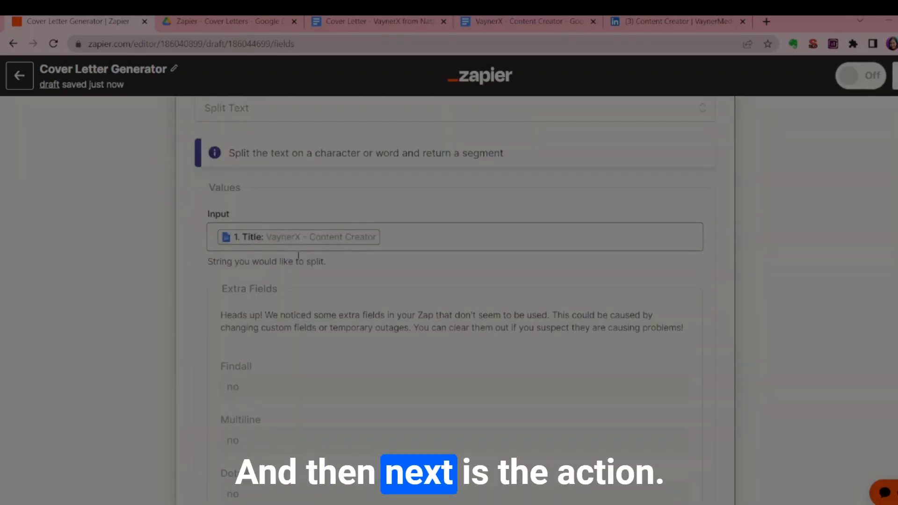
Check the Transform options of the step 2 Formatter action and keep Split Text.
{"action": "scroll", "coordinate": [289, 264], "scroll_direction": "up", "scroll_amount": 1}
{"action": "scroll", "coordinate": [289, 264], "scroll_direction": "up", "scroll_amount": 2}
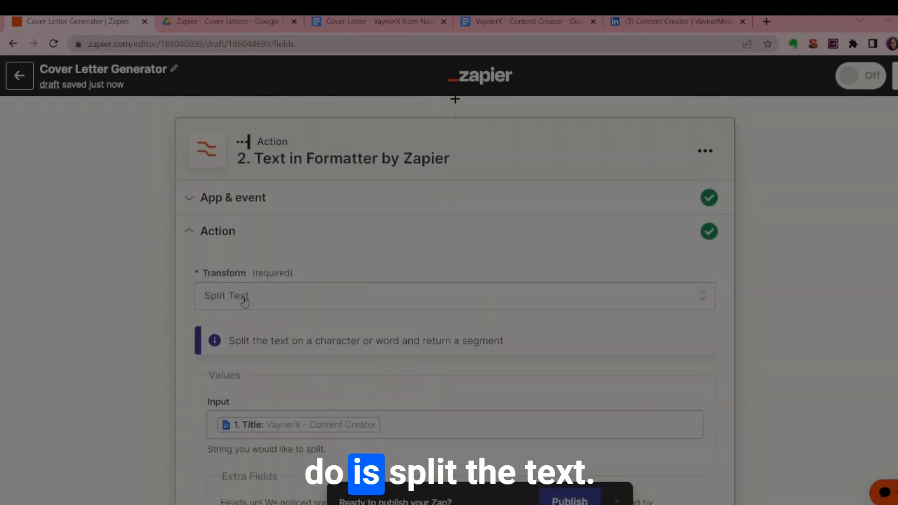
{"action": "left_click", "coordinate": [241, 297]}
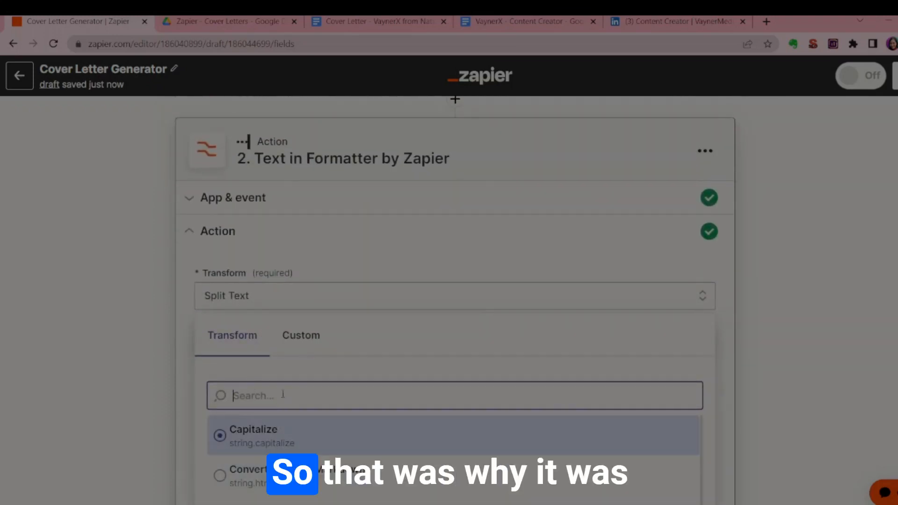
{"action": "left_click", "coordinate": [240, 236]}
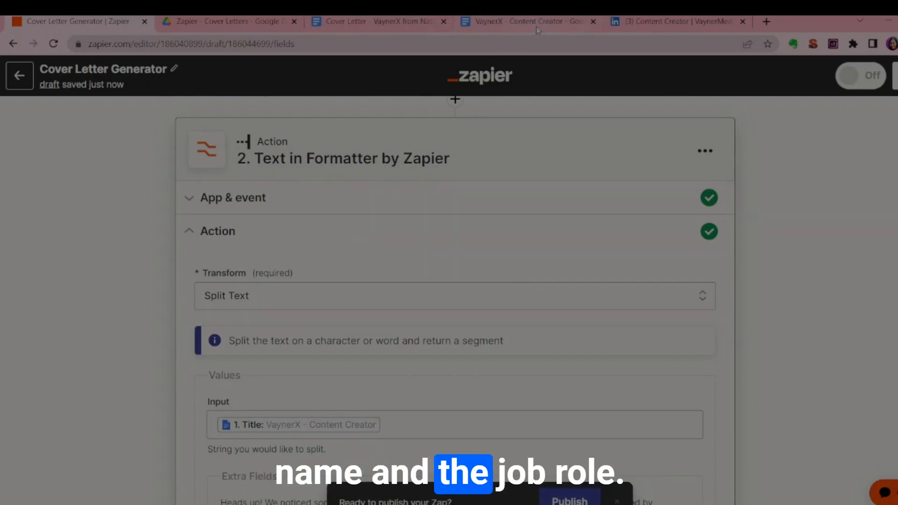
Clear the Split Text Input value and reinsert the document Title from step 1, New Document in Folder.
{"action": "left_click", "coordinate": [393, 424]}
{"action": "key", "text": "BackSpace"}
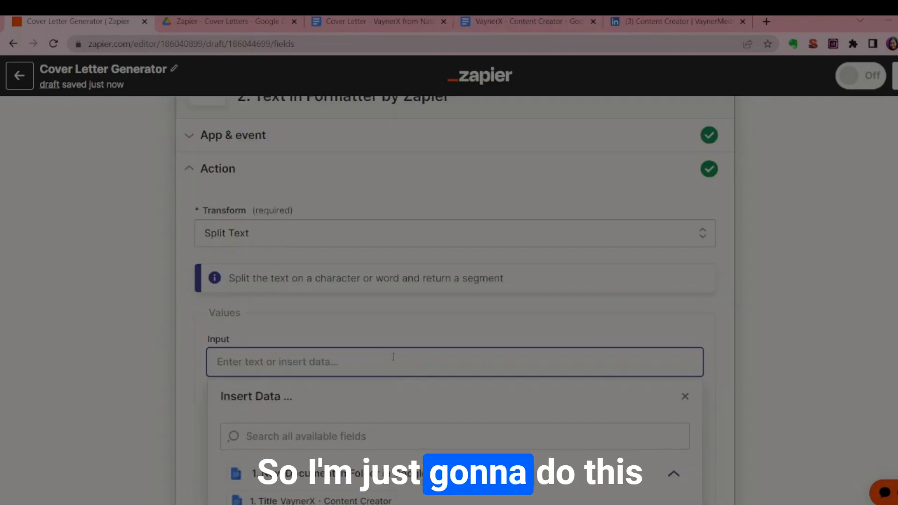
{"action": "scroll", "coordinate": [353, 309], "scroll_direction": "down", "scroll_amount": 1}
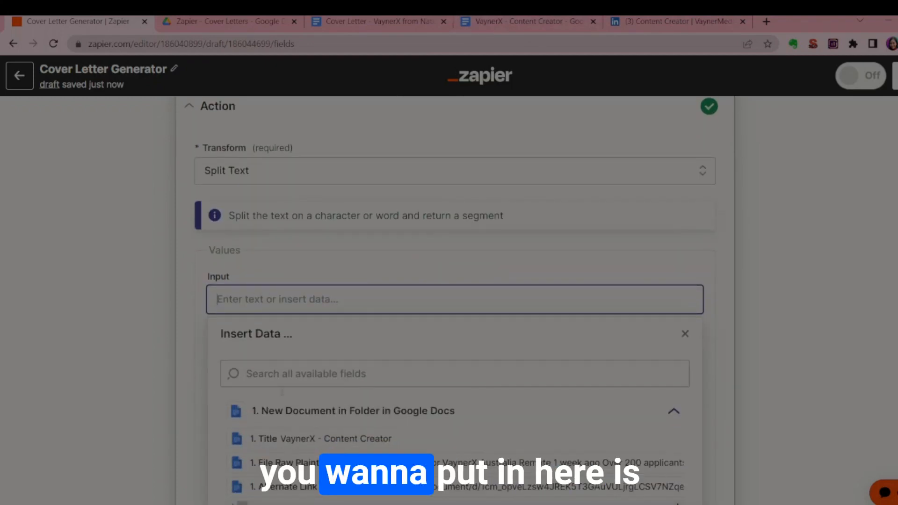
{"action": "left_click", "coordinate": [280, 439]}
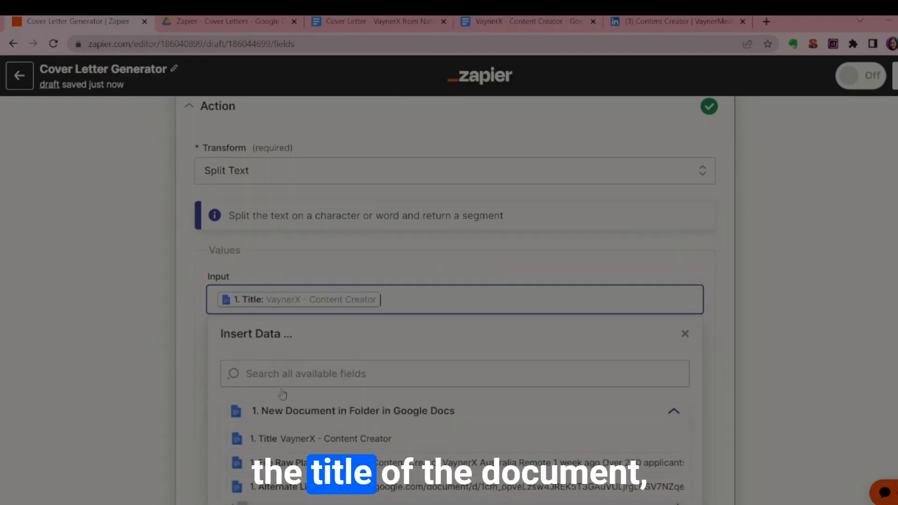
{"action": "left_click", "coordinate": [200, 350]}
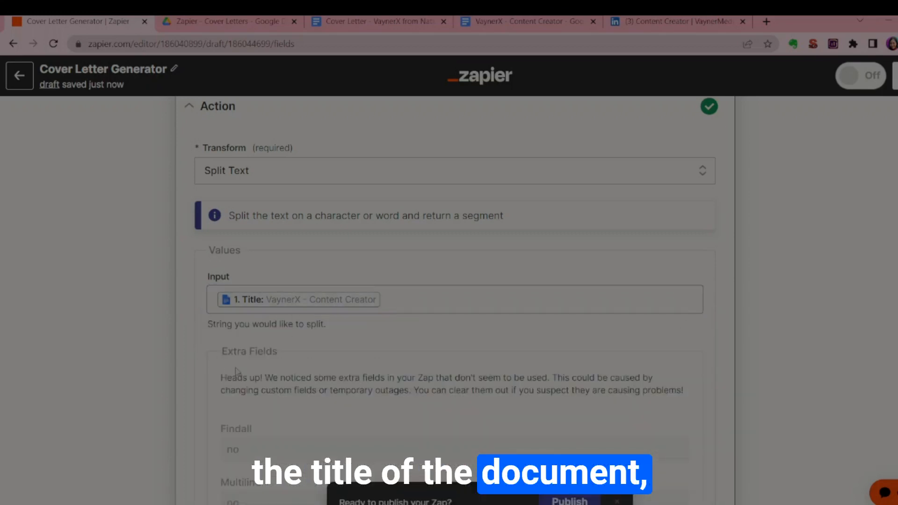
Set the Separator of step 2's Split Text action to a hyphen (-).
{"action": "scroll", "coordinate": [267, 387], "scroll_direction": "down", "scroll_amount": 9}
{"action": "scroll", "coordinate": [249, 268], "scroll_direction": "down", "scroll_amount": 3}
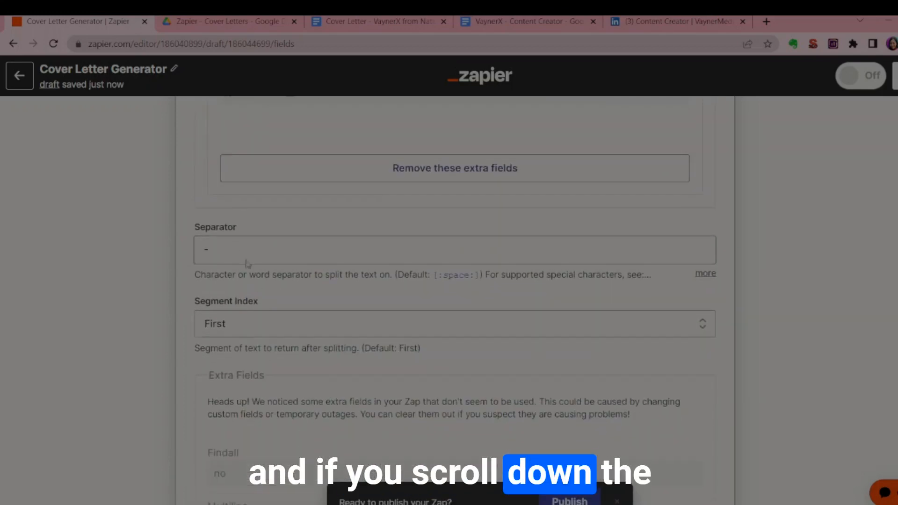
{"action": "double_click", "coordinate": [205, 247]}
{"action": "left_click", "coordinate": [220, 251]}
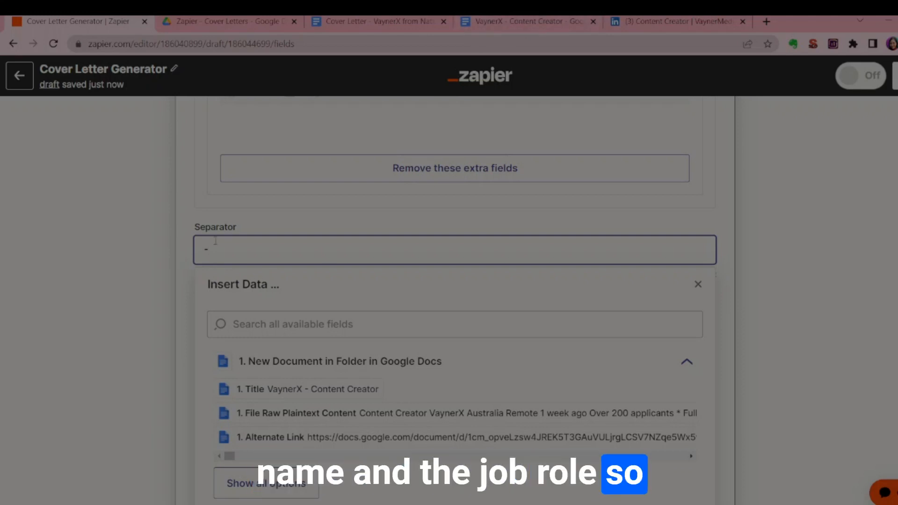
{"action": "left_click", "coordinate": [188, 248]}
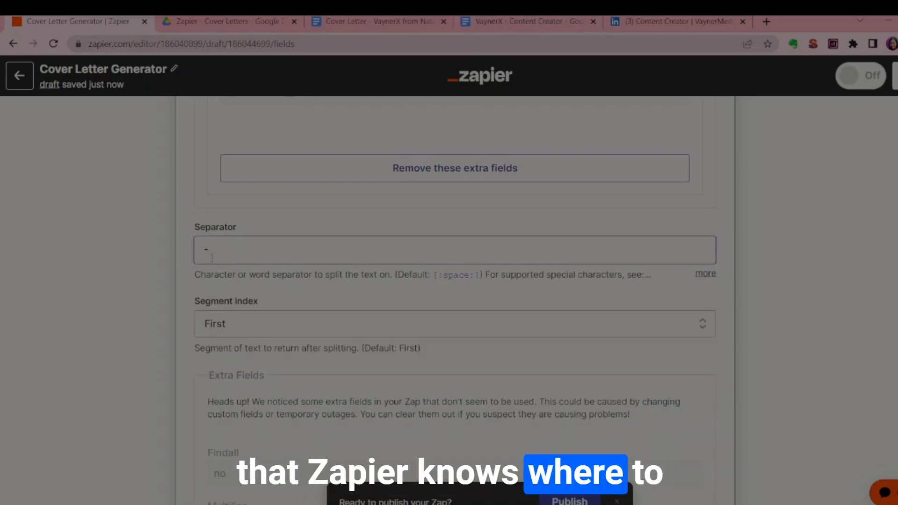
{"action": "scroll", "coordinate": [225, 295], "scroll_direction": "up", "scroll_amount": 1}
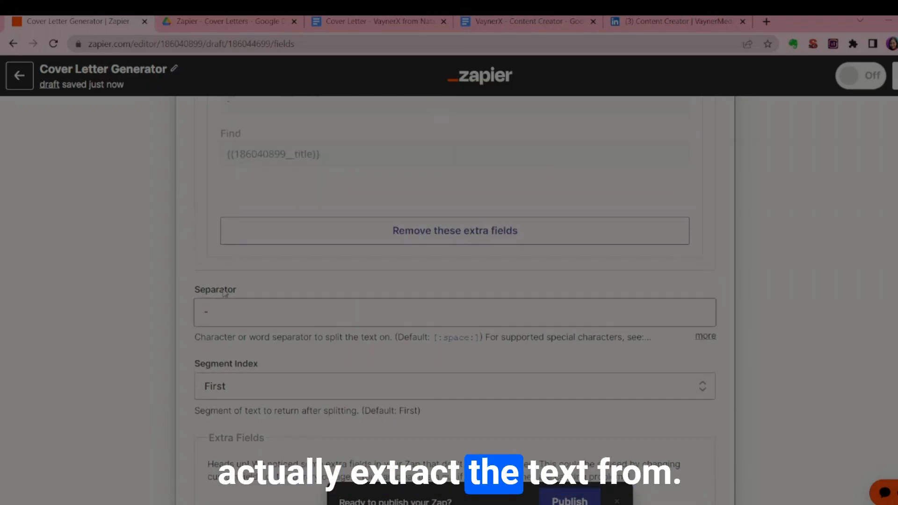
Choose First as the Segment Index for step 2's Split Text action.
{"action": "scroll", "coordinate": [244, 206], "scroll_direction": "down", "scroll_amount": 4}
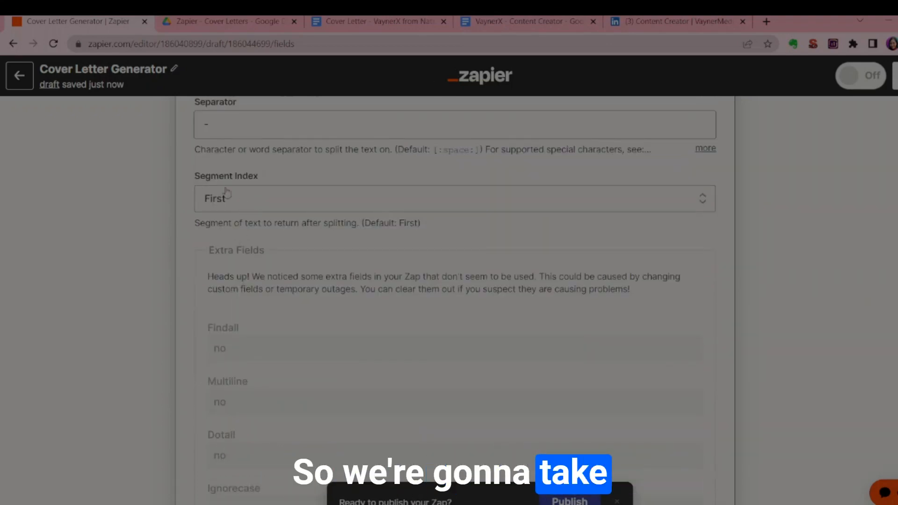
{"action": "left_click", "coordinate": [210, 192]}
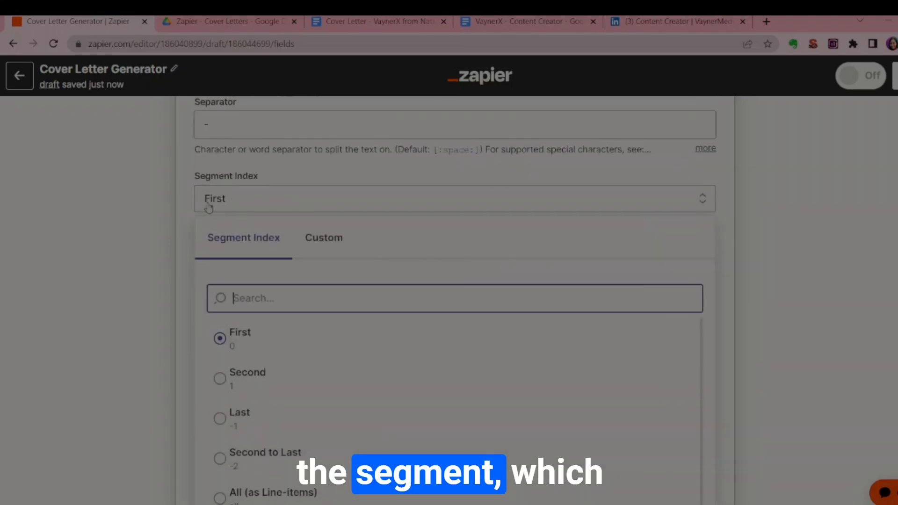
{"action": "left_click", "coordinate": [229, 346]}
Open the test section of step 2 and check the output of the text transform.
{"action": "scroll", "coordinate": [337, 305], "scroll_direction": "down", "scroll_amount": 8}
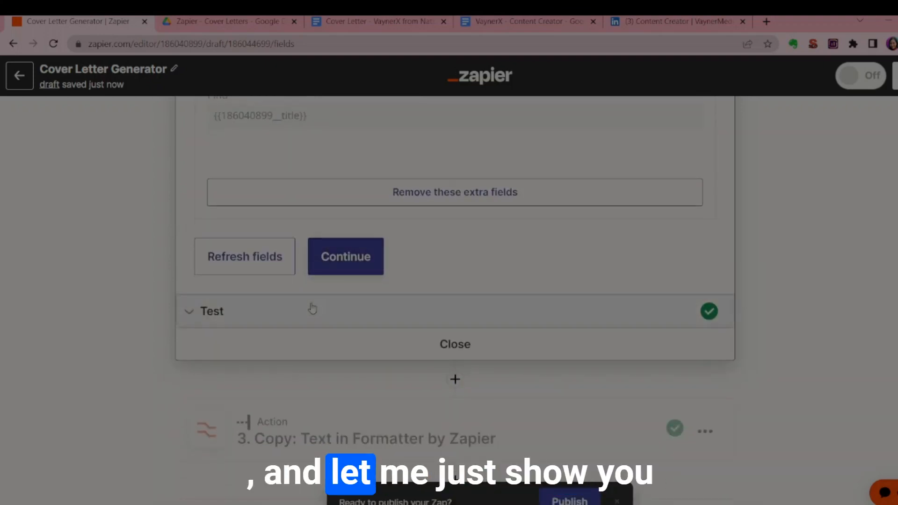
{"action": "left_click", "coordinate": [313, 310]}
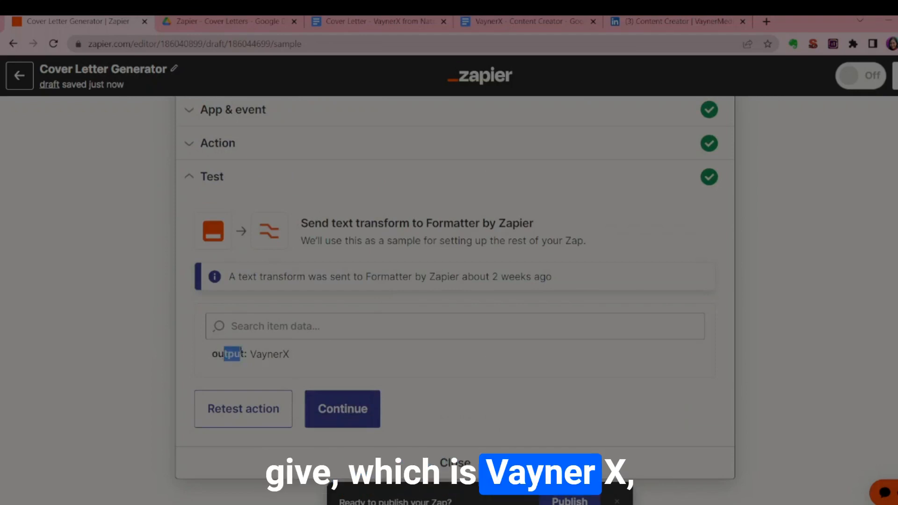
{"action": "left_click", "coordinate": [284, 360]}
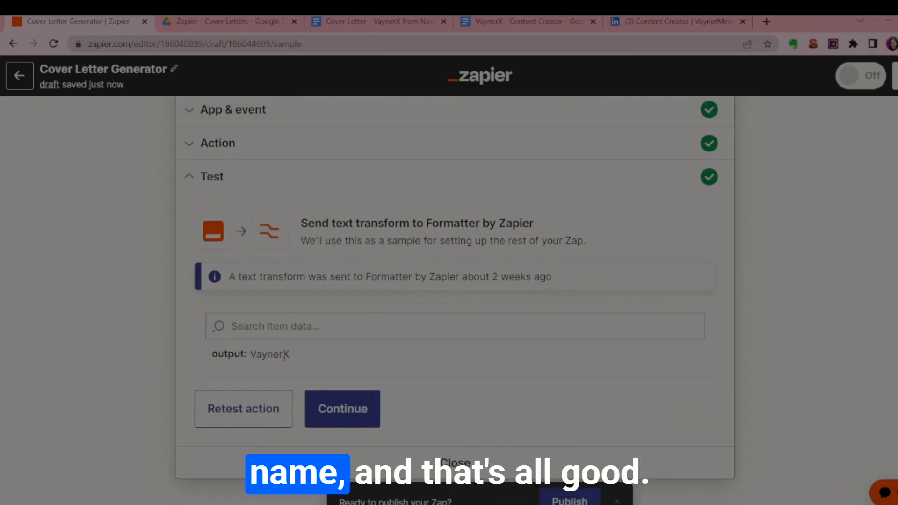
Open step 3, the copied Text Formatter, review its Input, Separator and Segment Index fields, and close it.
{"action": "scroll", "coordinate": [284, 357], "scroll_direction": "down", "scroll_amount": 5}
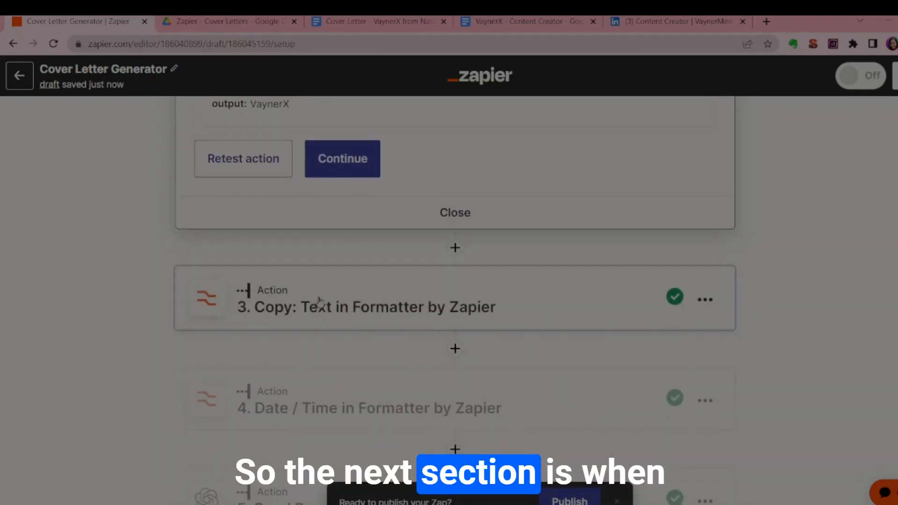
{"action": "left_click", "coordinate": [318, 300]}
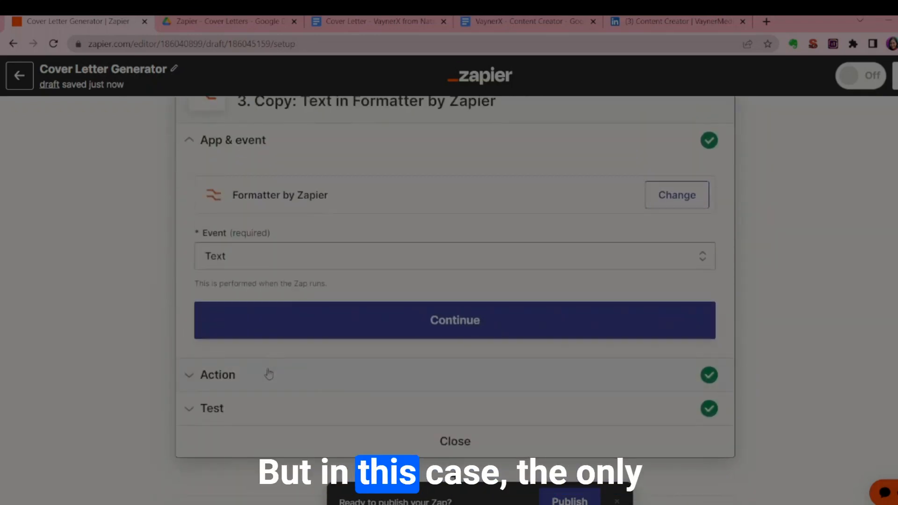
{"action": "left_click", "coordinate": [262, 383]}
{"action": "scroll", "coordinate": [298, 341], "scroll_direction": "down", "scroll_amount": 12}
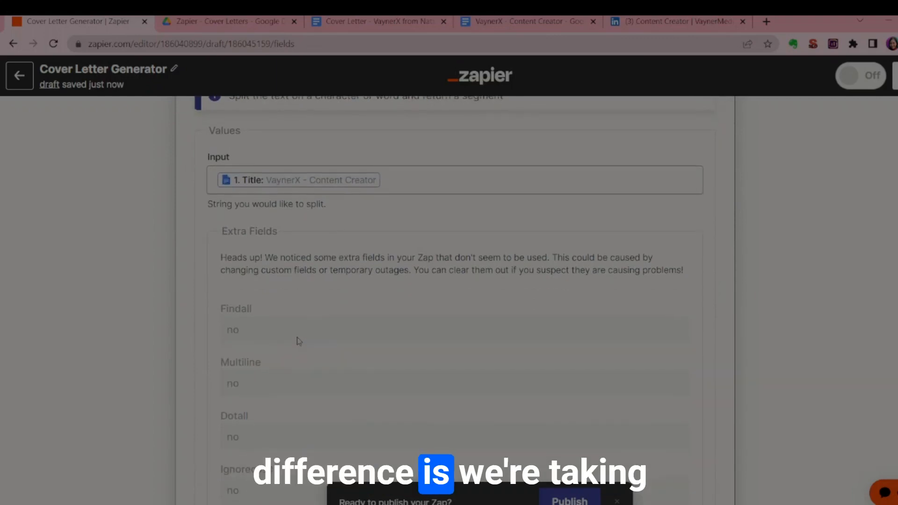
{"action": "scroll", "coordinate": [297, 342], "scroll_direction": "down", "scroll_amount": 7}
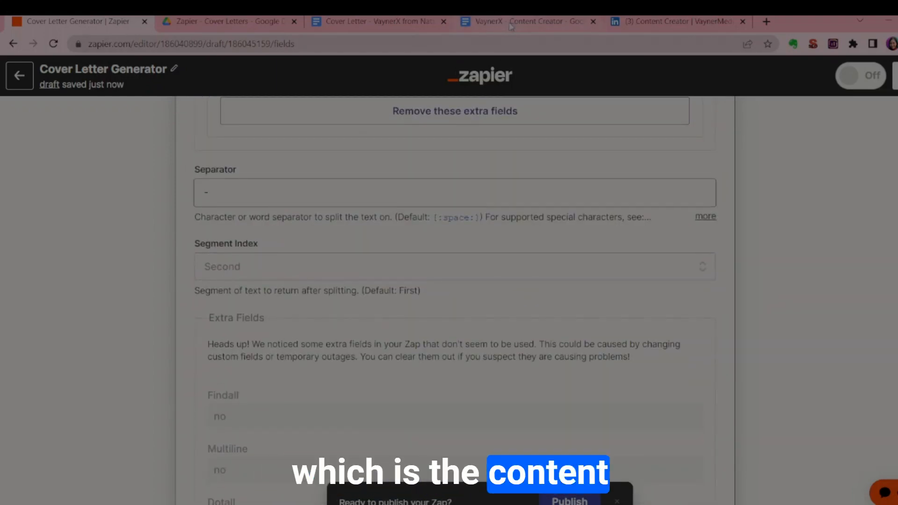
{"action": "scroll", "coordinate": [225, 261], "scroll_direction": "down", "scroll_amount": 9}
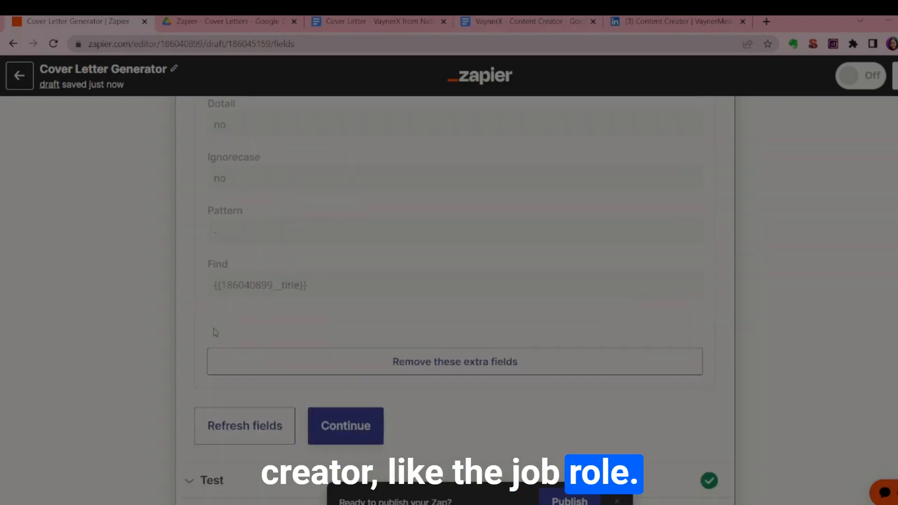
{"action": "scroll", "coordinate": [344, 399], "scroll_direction": "down", "scroll_amount": 4}
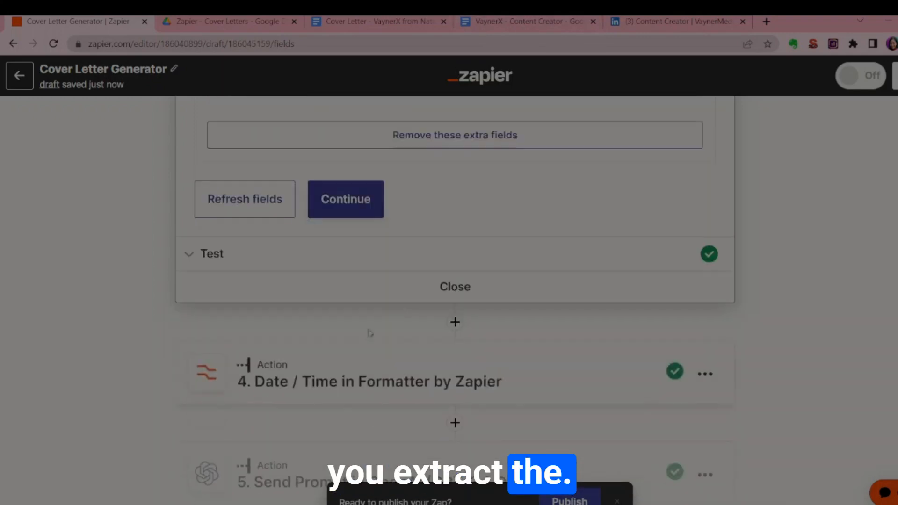
{"action": "left_click", "coordinate": [445, 287]}
Open step 4, reselect the Format built-in tool with the Date / Time event, and go to its action fields.
{"action": "scroll", "coordinate": [284, 311], "scroll_direction": "up", "scroll_amount": 2}
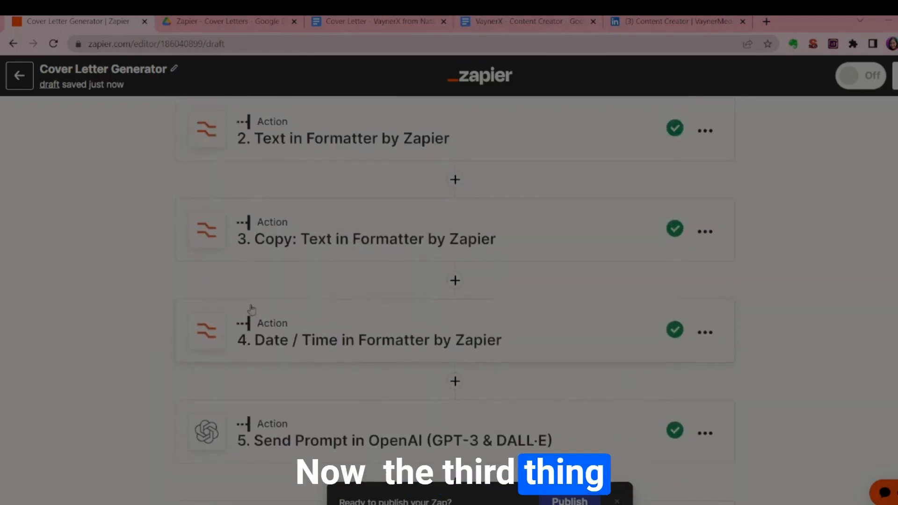
{"action": "left_click", "coordinate": [283, 338]}
{"action": "scroll", "coordinate": [294, 362], "scroll_direction": "down", "scroll_amount": 3}
{"action": "left_click", "coordinate": [648, 322]}
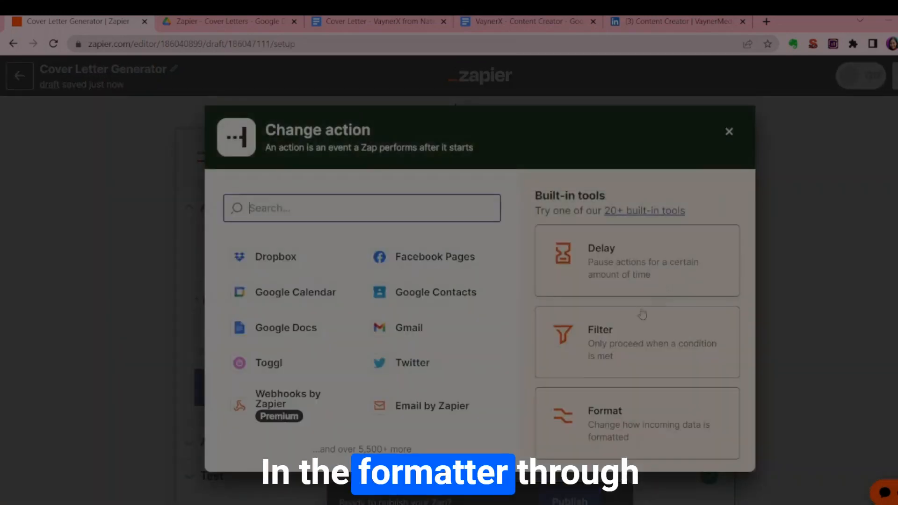
{"action": "left_click", "coordinate": [629, 435]}
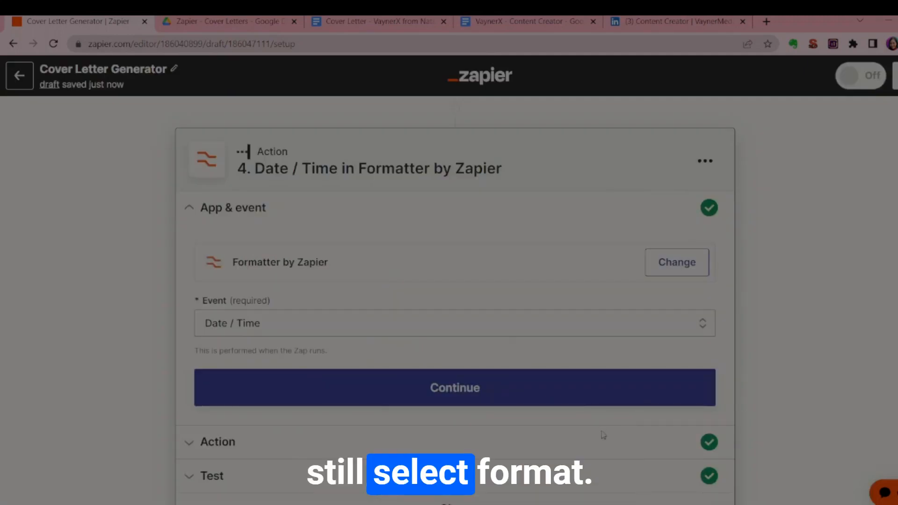
{"action": "left_click", "coordinate": [349, 327]}
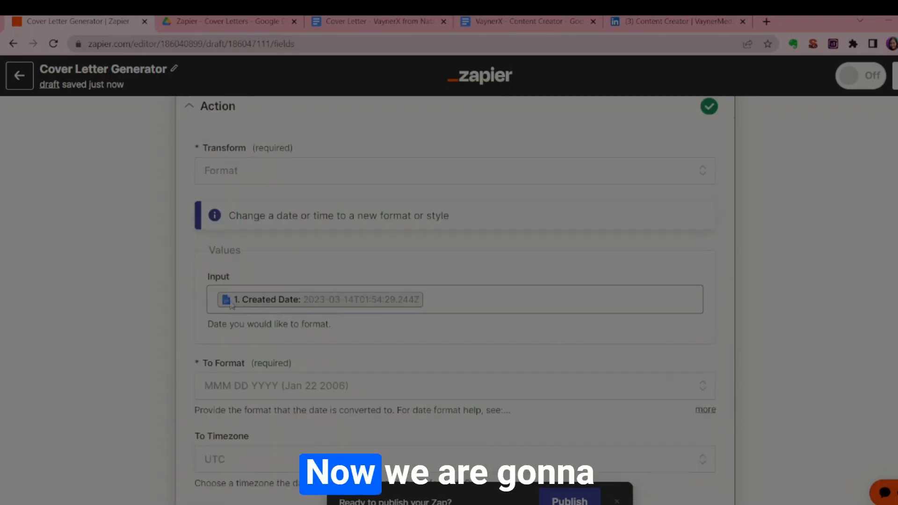
{"action": "left_click", "coordinate": [431, 307]}
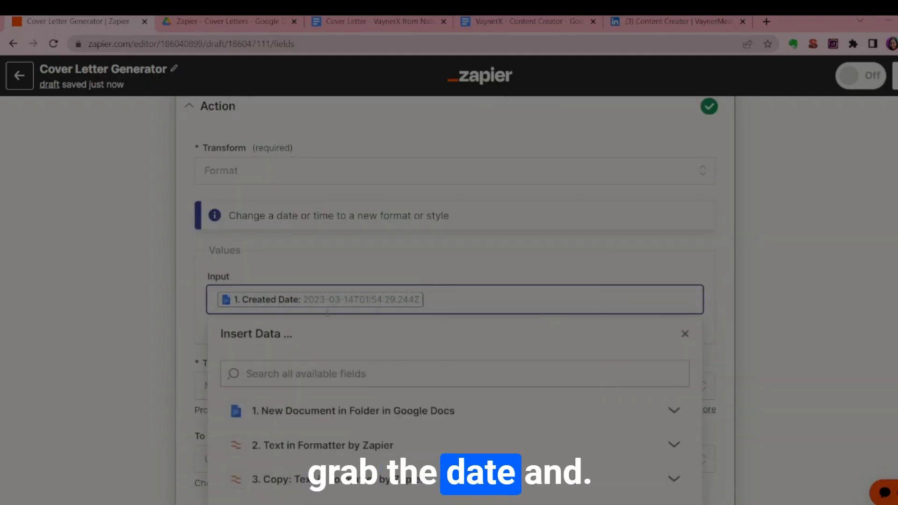
Search step 4's available Input data for "create date" and keep Created Date from step 1 as the Input.
{"action": "left_click", "coordinate": [377, 412]}
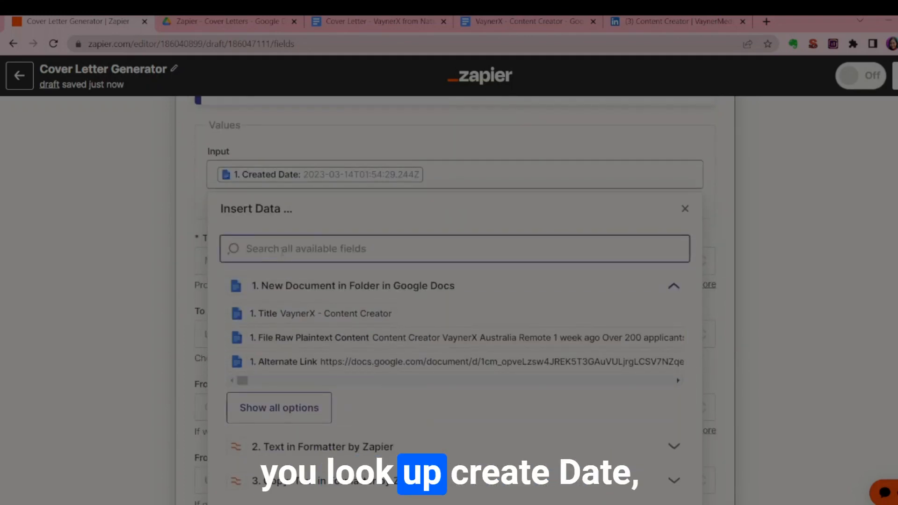
{"action": "type", "text": "create date"}
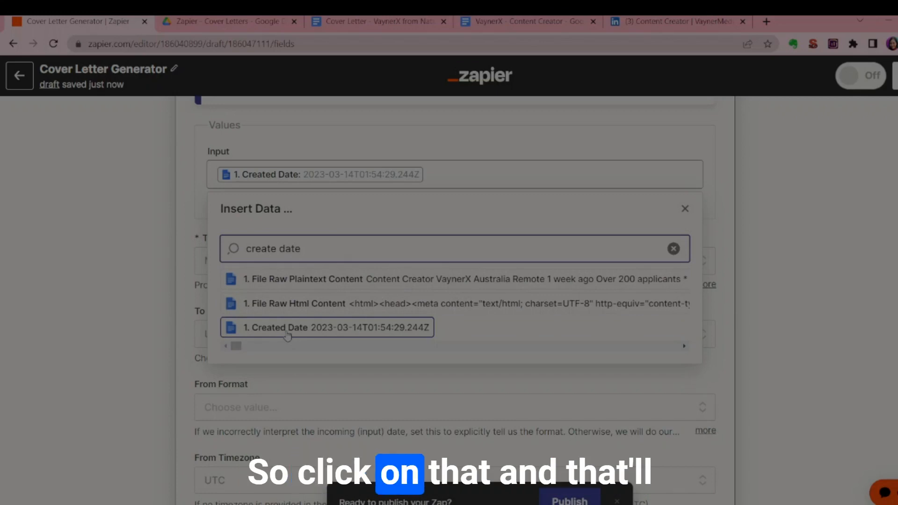
{"action": "left_click", "coordinate": [202, 156]}
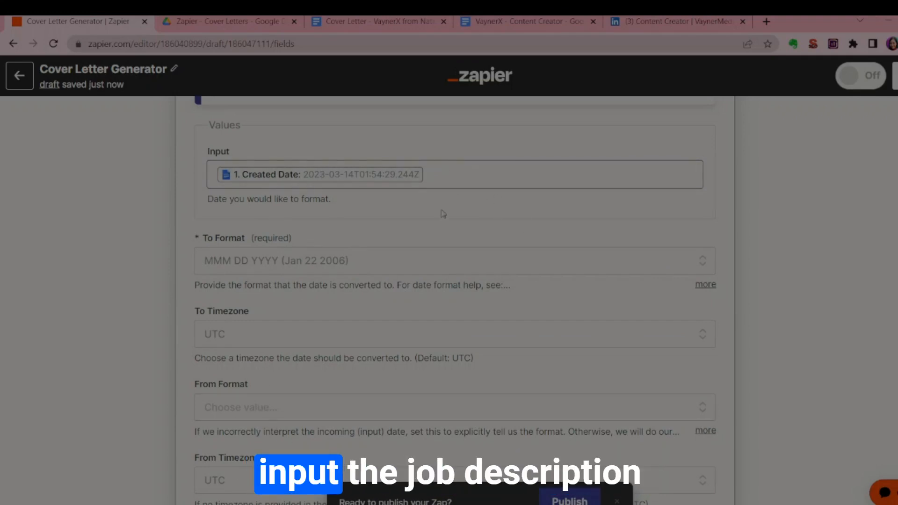
Review the remaining format and timezone fields of step 4 and close the step.
{"action": "scroll", "coordinate": [346, 253], "scroll_direction": "down", "scroll_amount": 4}
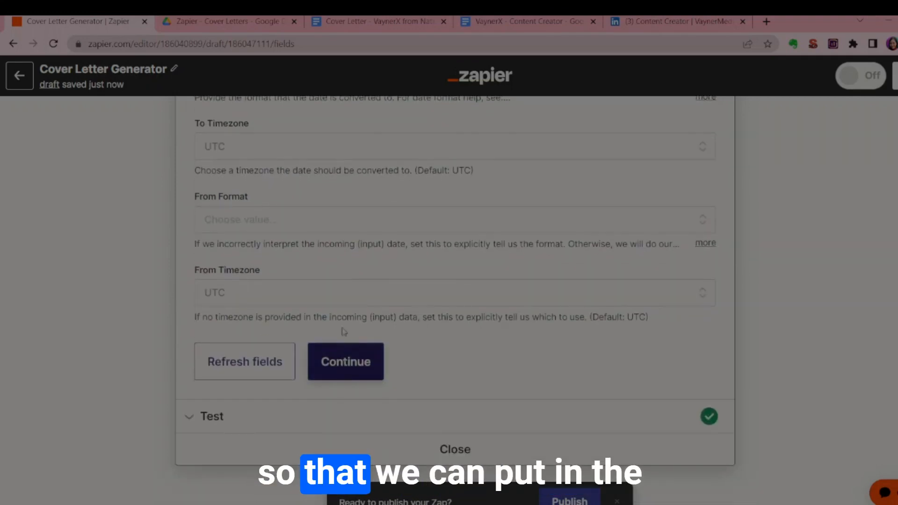
{"action": "left_click", "coordinate": [428, 18]}
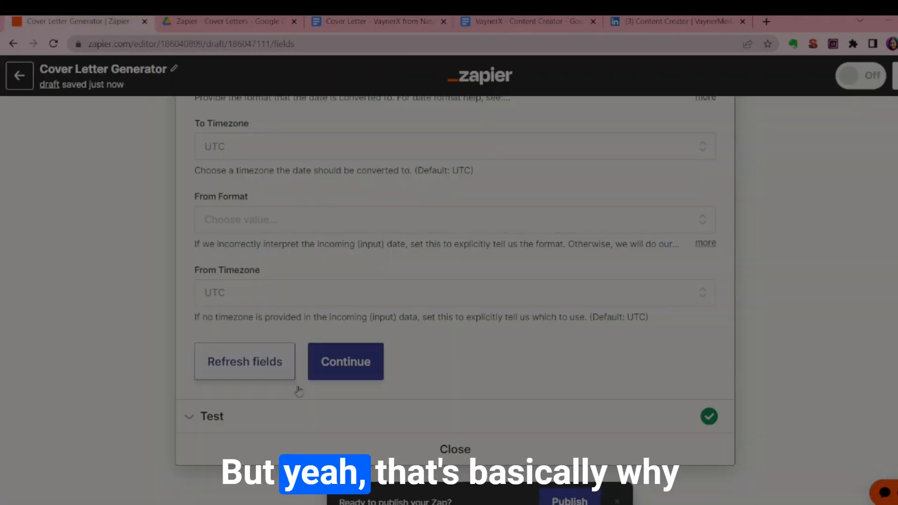
{"action": "scroll", "coordinate": [316, 409], "scroll_direction": "up", "scroll_amount": 4}
{"action": "scroll", "coordinate": [318, 410], "scroll_direction": "down", "scroll_amount": 5}
{"action": "left_click", "coordinate": [438, 394]}
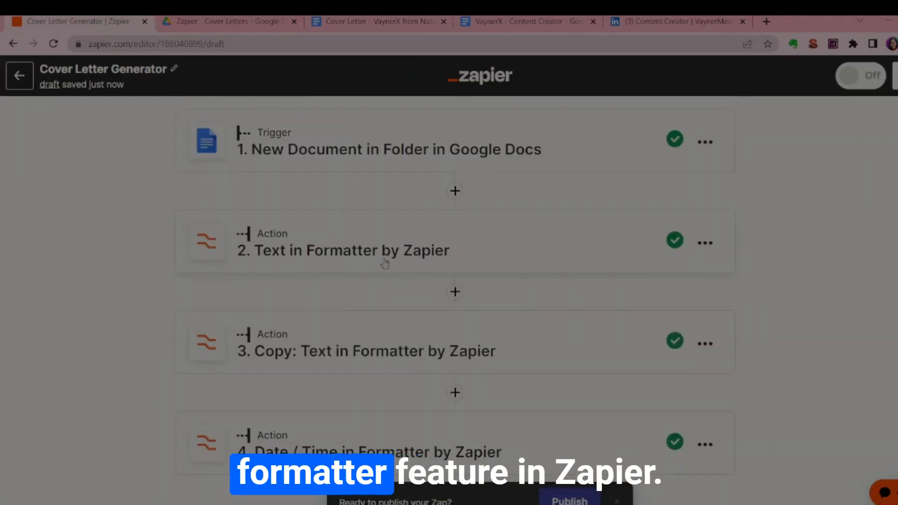
Switch to Google Drive, view the contents of the Linkedin folder, and reopen its Zapier - Cover Letters folder.
{"action": "scroll", "coordinate": [323, 421], "scroll_direction": "down", "scroll_amount": 5}
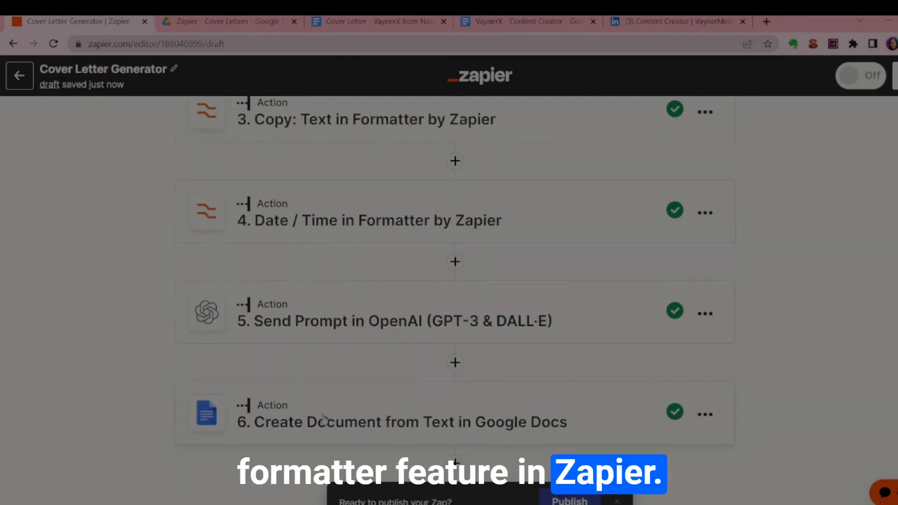
{"action": "left_click", "coordinate": [224, 21]}
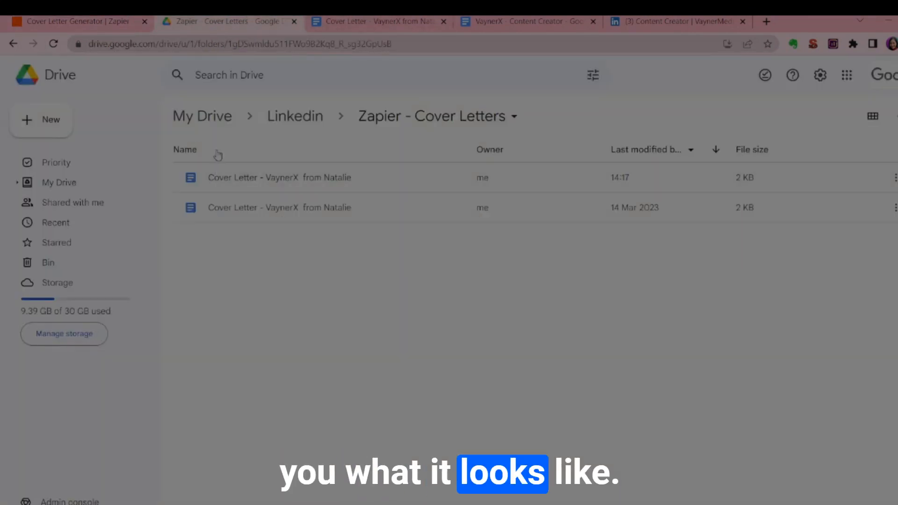
{"action": "left_click", "coordinate": [296, 114]}
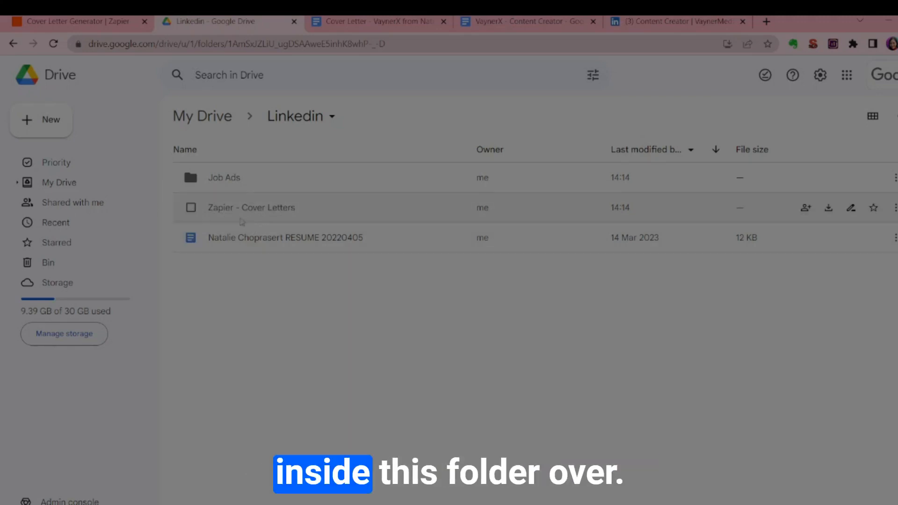
{"action": "double_click", "coordinate": [230, 210]}
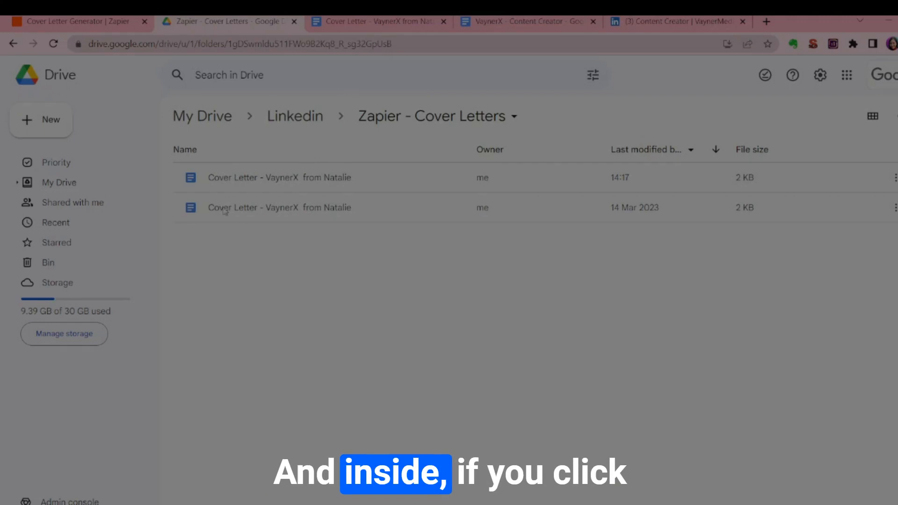
Switch to the generated VaynerX cover letter in Google Docs and read its body paragraphs and sign-off.
{"action": "left_click", "coordinate": [324, 23]}
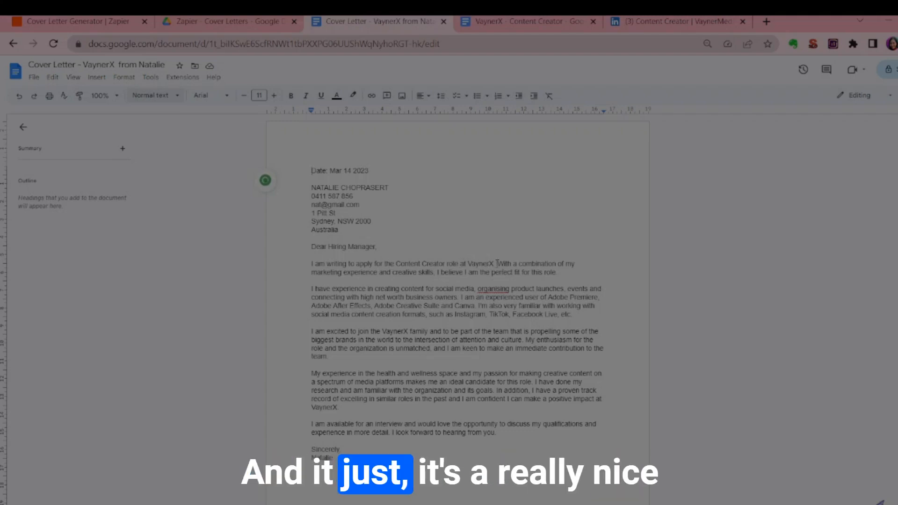
{"action": "left_click_drag", "start_coordinate": [313, 256], "coordinate": [511, 394]}
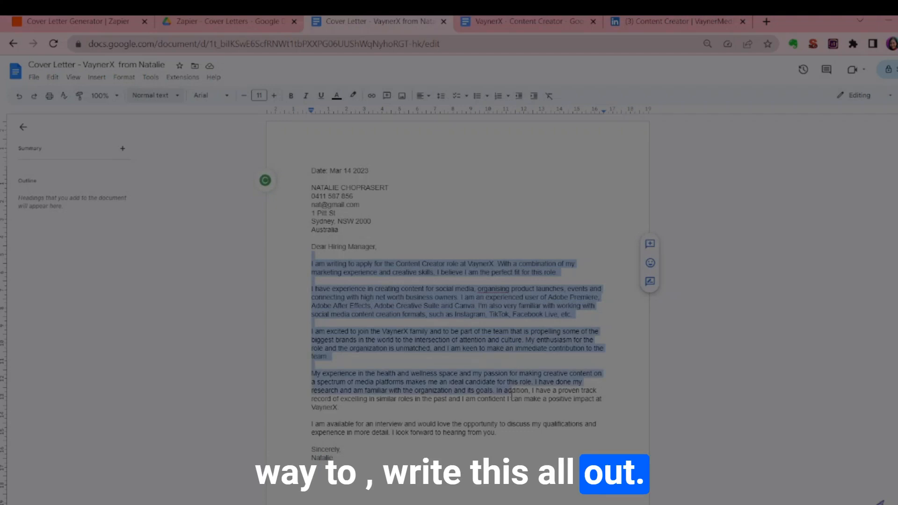
{"action": "left_click", "coordinate": [511, 394]}
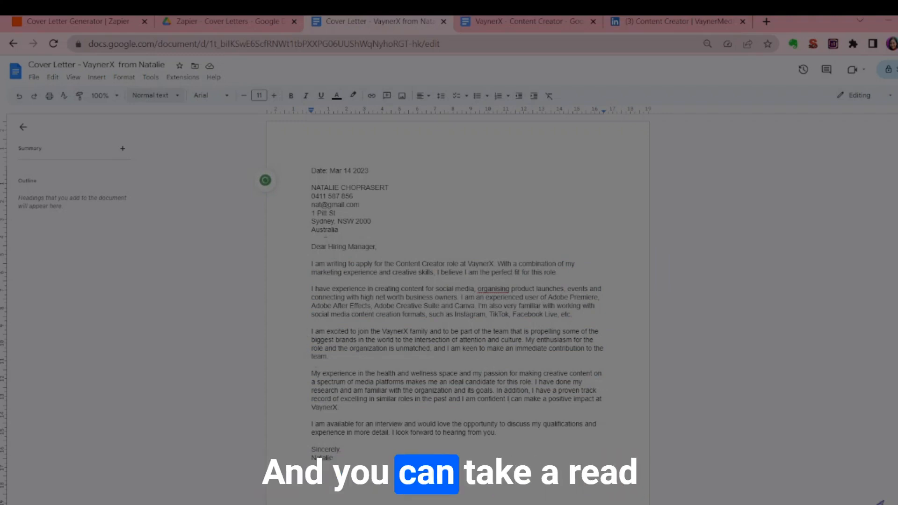
{"action": "scroll", "coordinate": [361, 255], "scroll_direction": "down", "scroll_amount": 2}
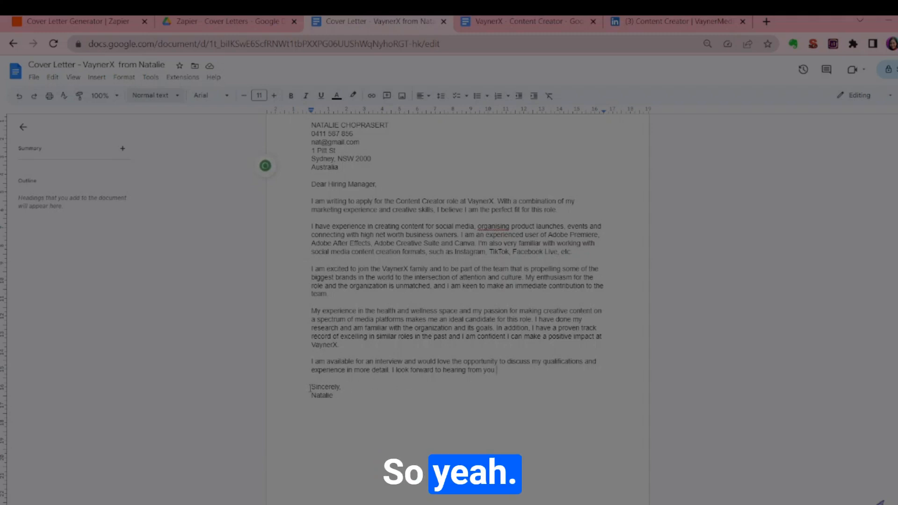
{"action": "left_click_drag", "start_coordinate": [312, 387], "coordinate": [343, 392]}
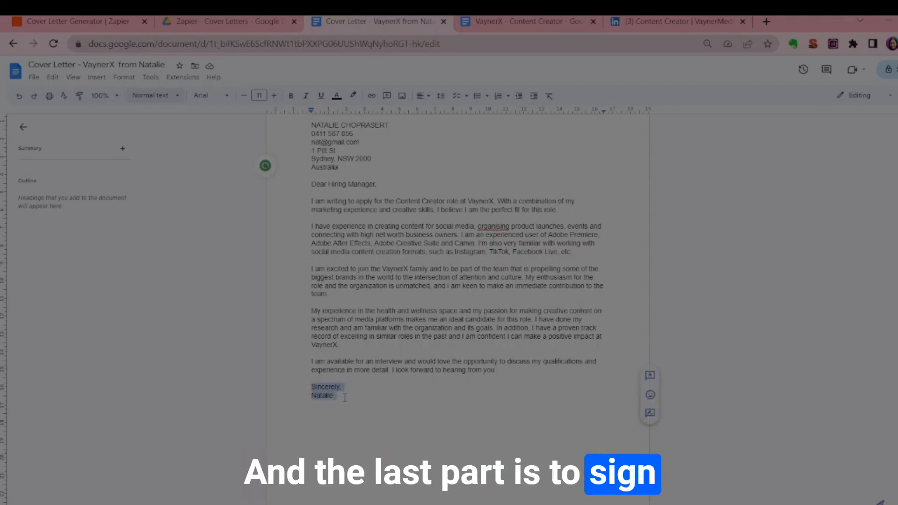
{"action": "left_click", "coordinate": [345, 398]}
{"action": "scroll", "coordinate": [413, 352], "scroll_direction": "up", "scroll_amount": 2}
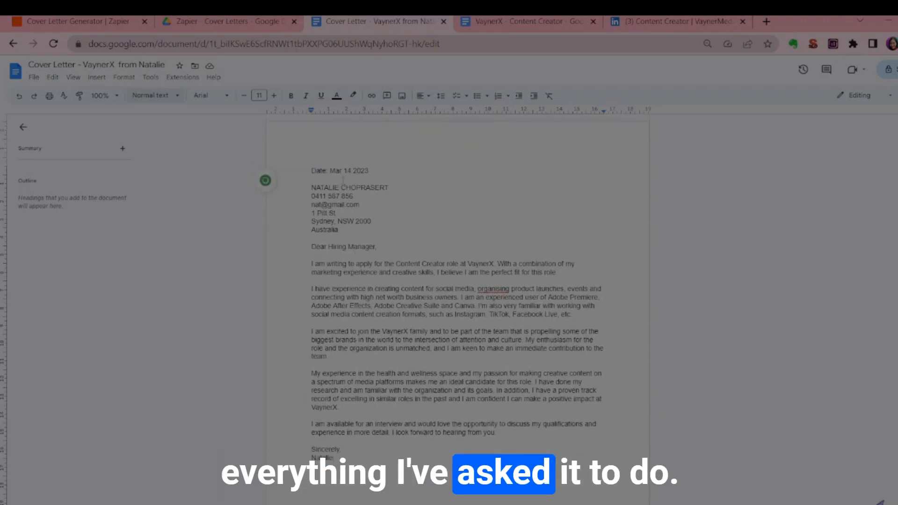